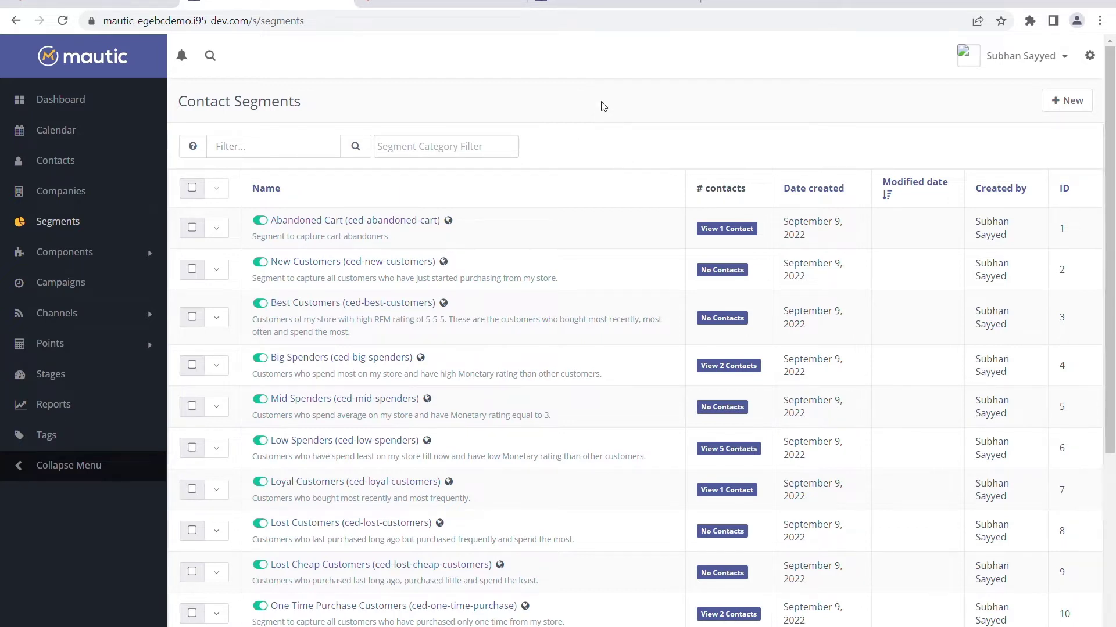
# - Start a new template email from the Emails channel and preview the Blank theme
pyautogui.click(154, 317)
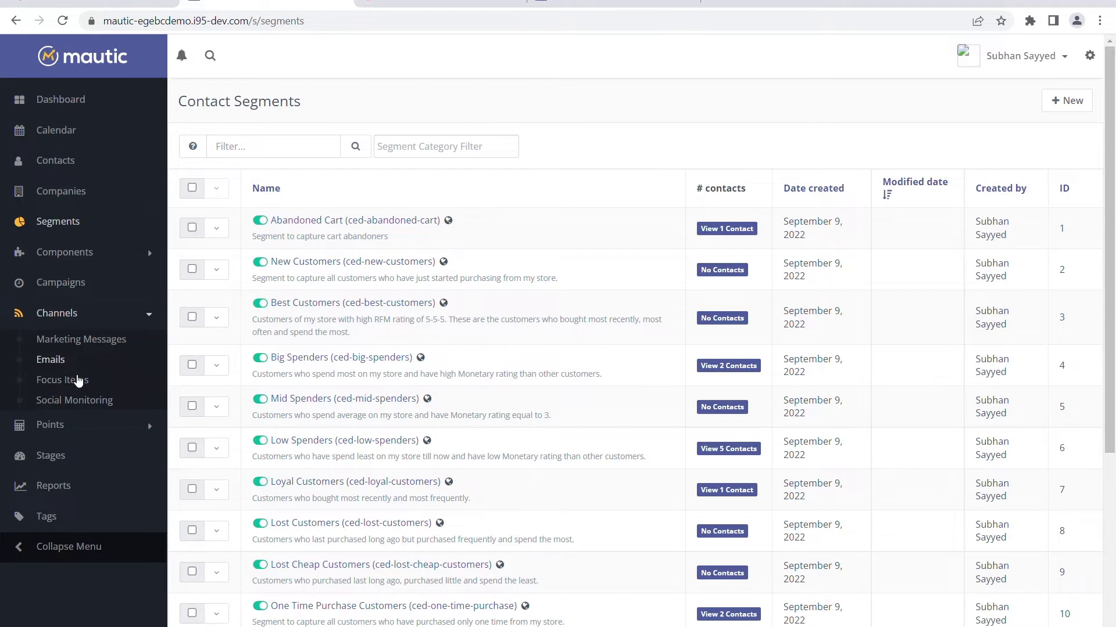
pyautogui.click(56, 364)
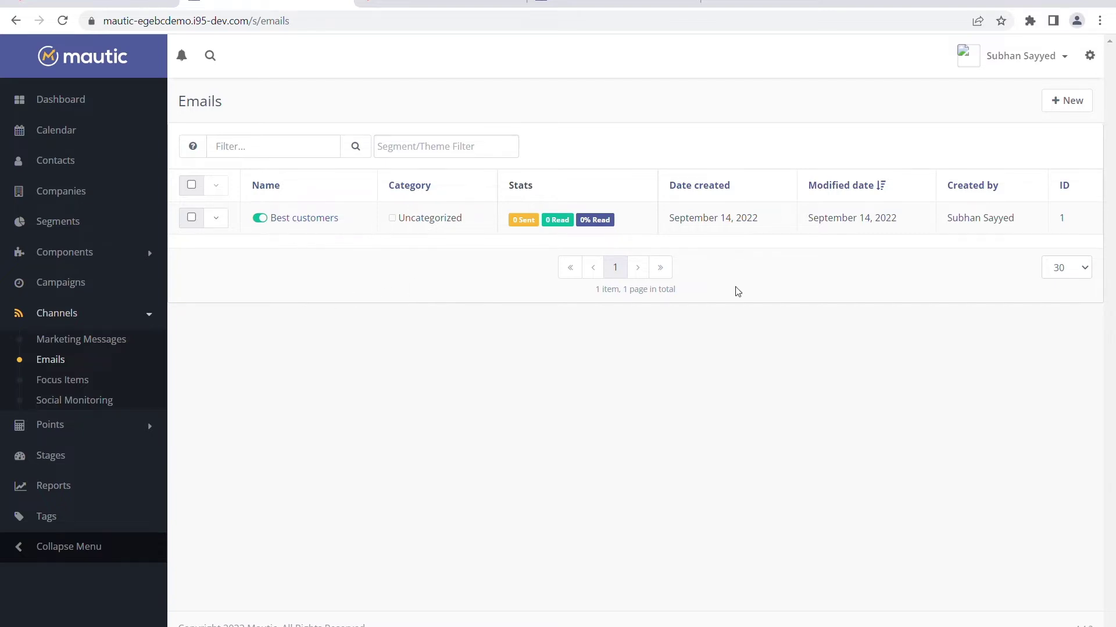
pyautogui.click(1072, 110)
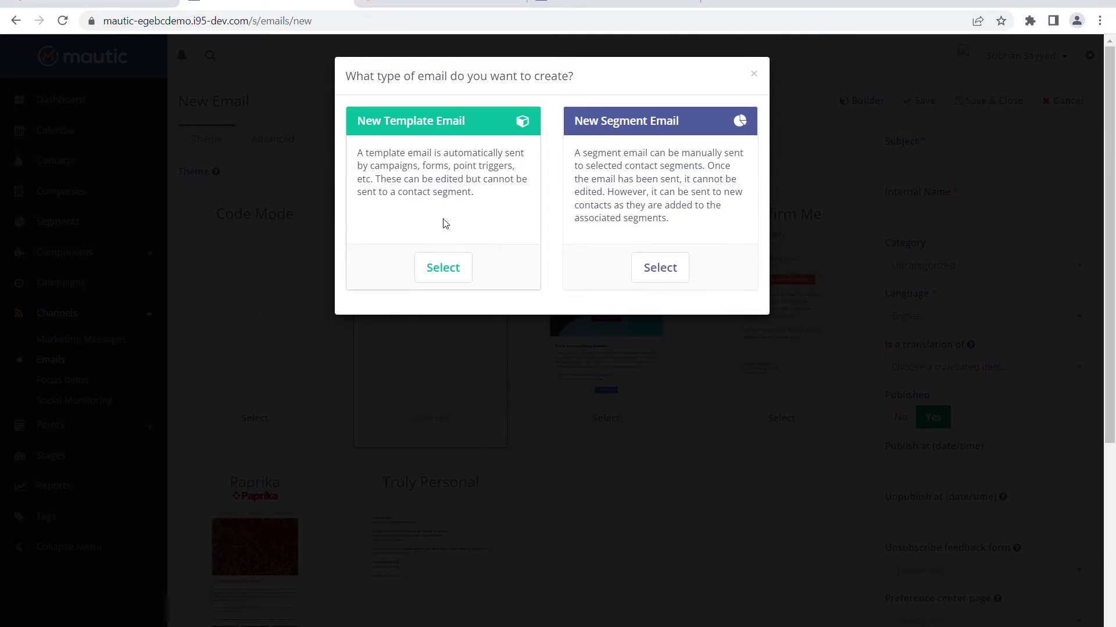
pyautogui.click(447, 268)
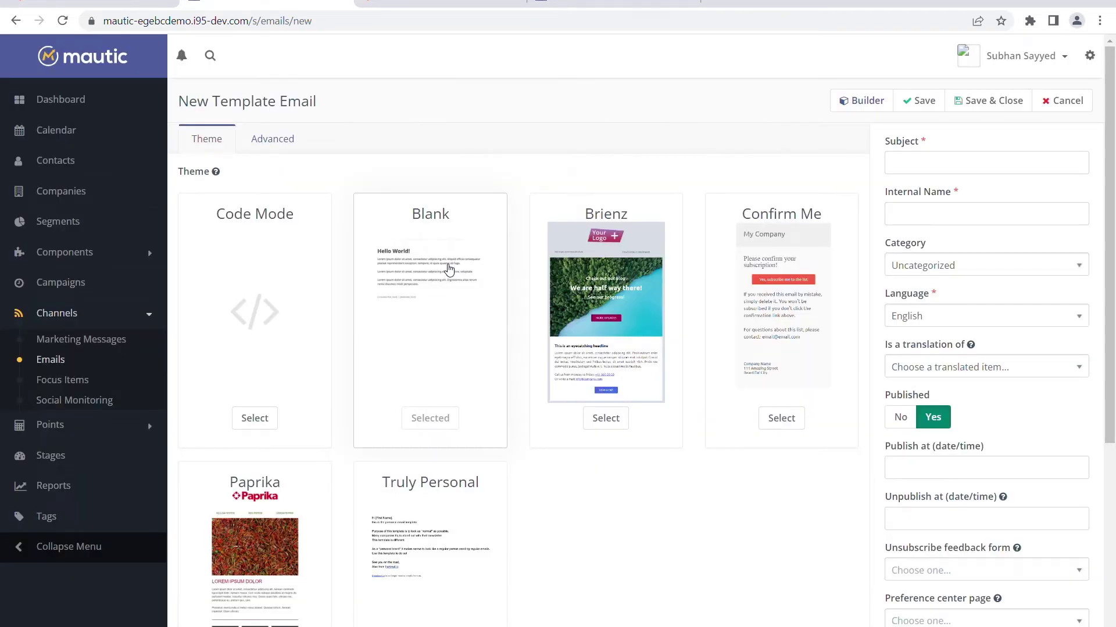
pyautogui.click(447, 268)
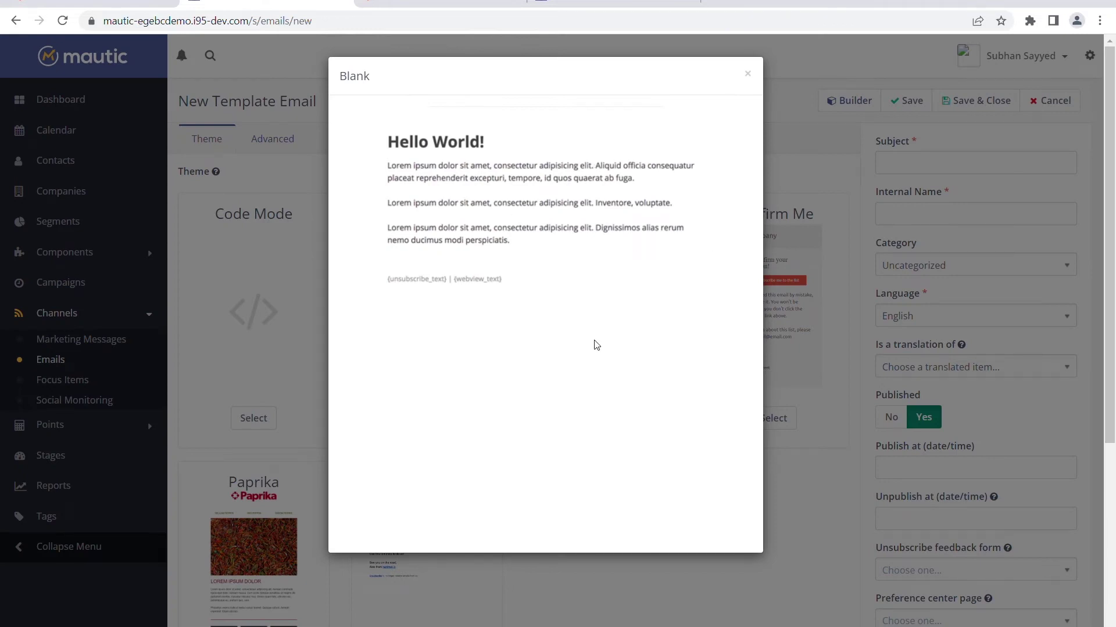
pyautogui.click(747, 74)
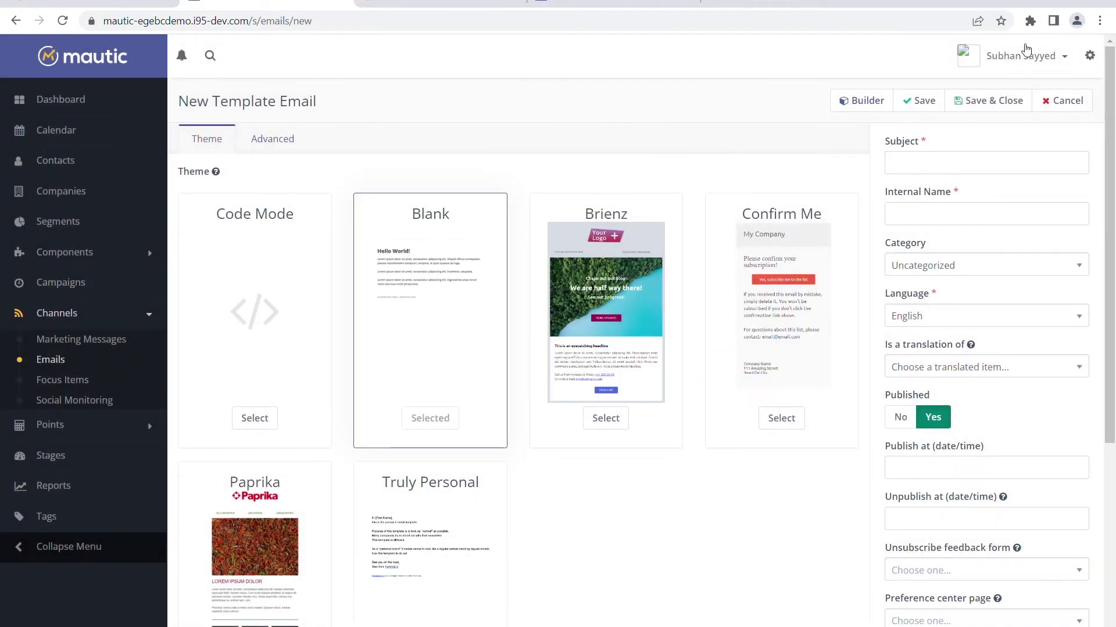
# - Enter "Email 1" as the email's subject and "email-1" as its internal name
pyautogui.click(931, 171)
pyautogui.write('Email 1')
pyautogui.click(930, 231)
pyautogui.write('email-1')
pyautogui.press('BackSpace')
pyautogui.press('BackSpace')
pyautogui.write('-1')
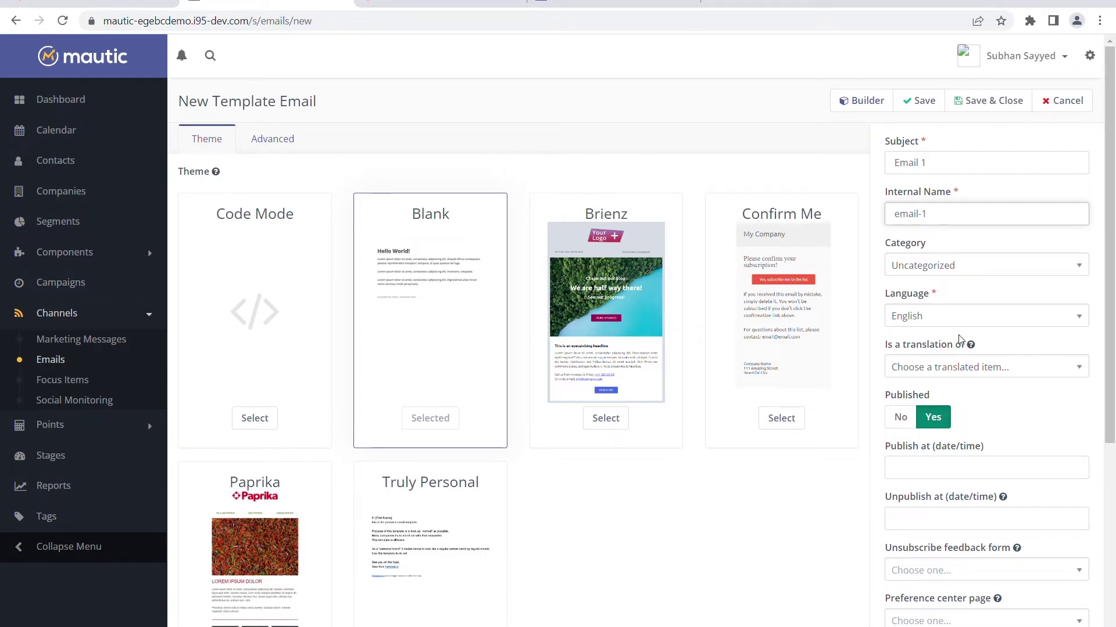
# - Create a new category titled "abondand1" for the email
pyautogui.click(986, 263)
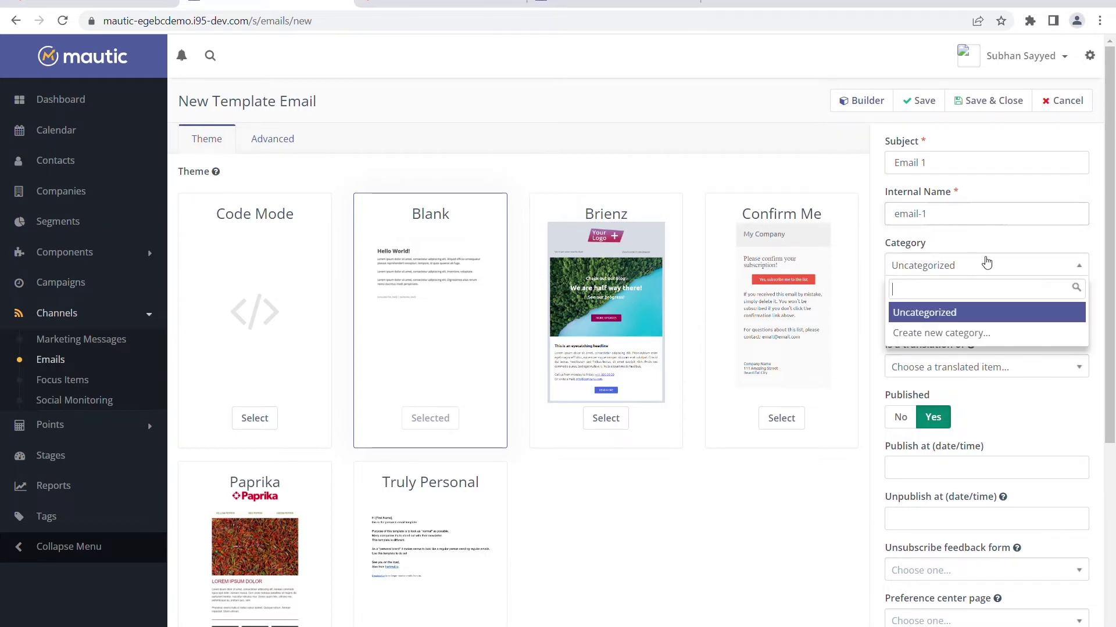
pyautogui.click(962, 335)
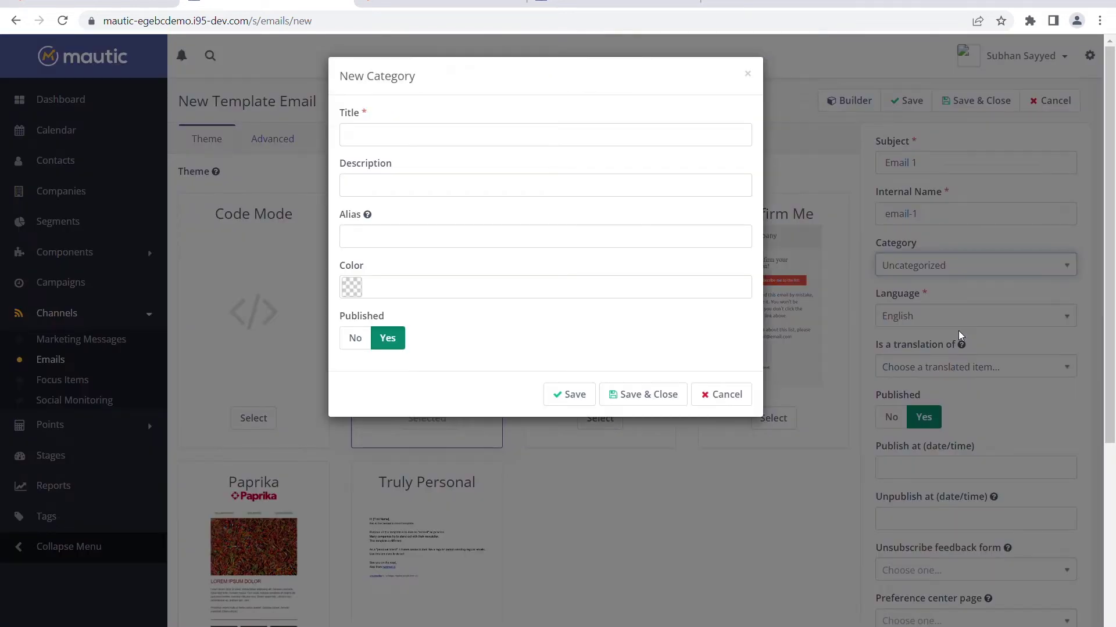
pyautogui.click(455, 148)
pyautogui.write('abond')
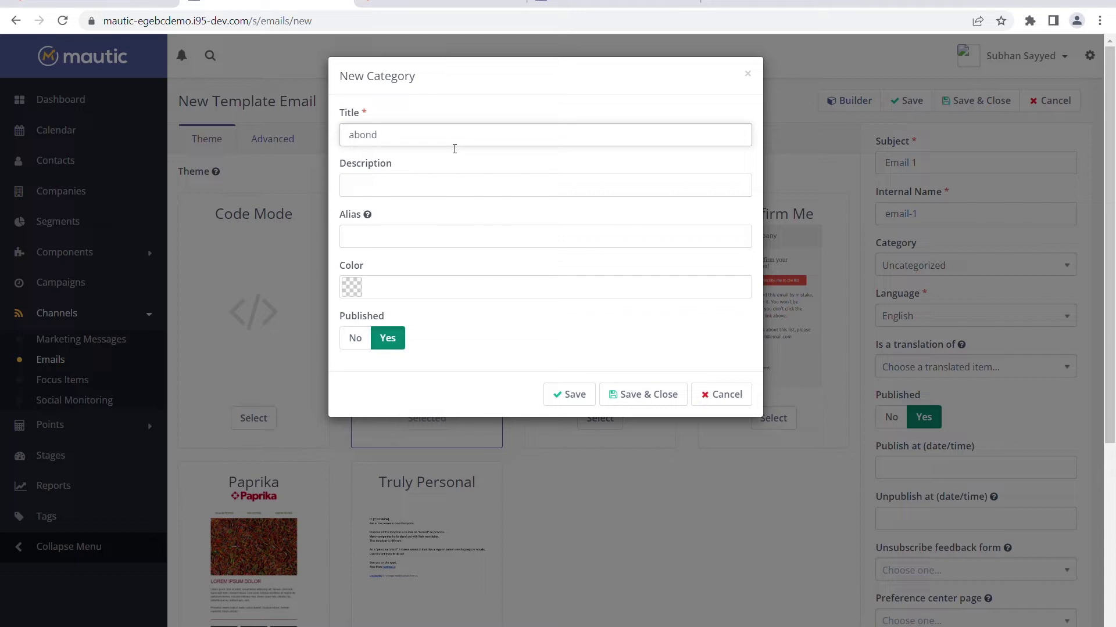
pyautogui.press('BackSpace')
pyautogui.write('abon')
pyautogui.press('BackSpace')
pyautogui.press('BackSpace')
pyautogui.write('ondab')
pyautogui.press('BackSpace')
pyautogui.write('nd')
pyautogui.click(650, 395)
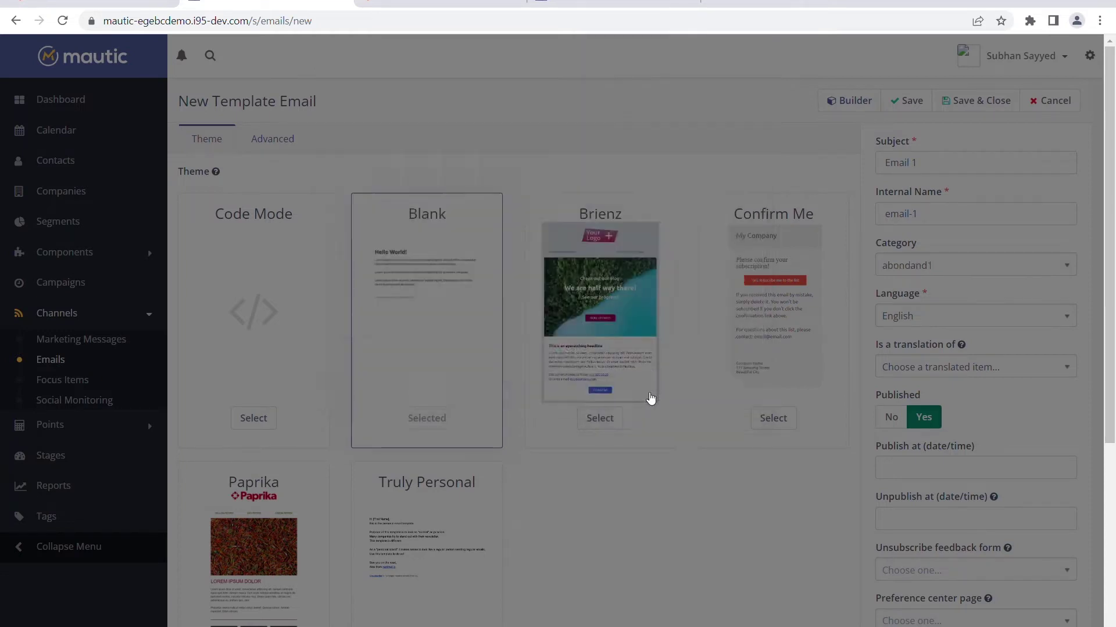
# - Save the email-1 template email and return to the email list
pyautogui.scroll(-4, 835, 486)
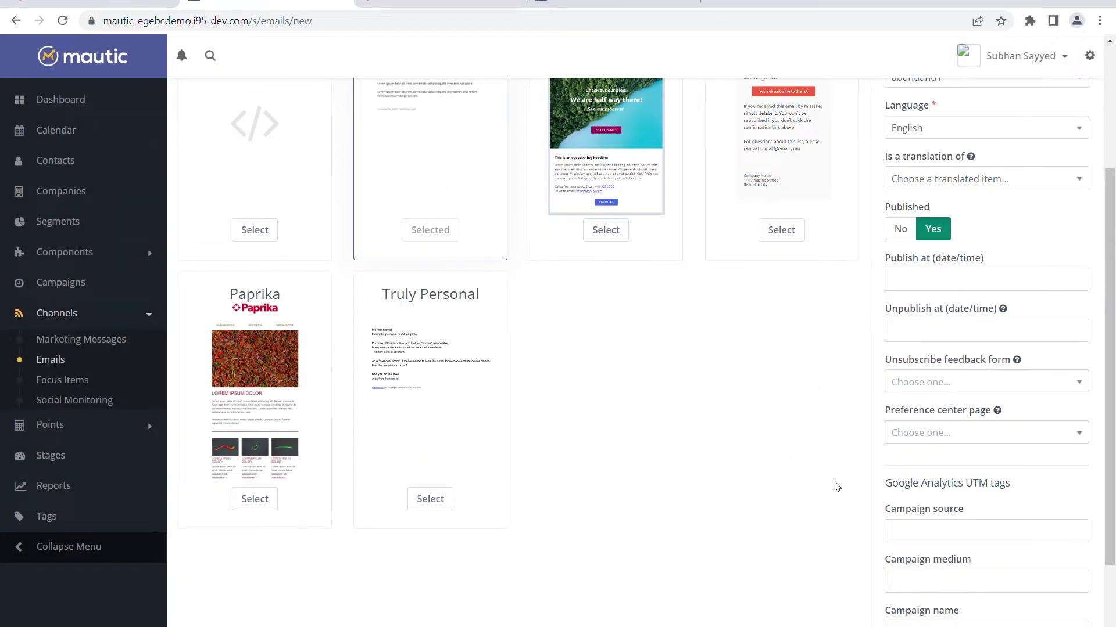
pyautogui.scroll(4, 835, 486)
pyautogui.click(979, 100)
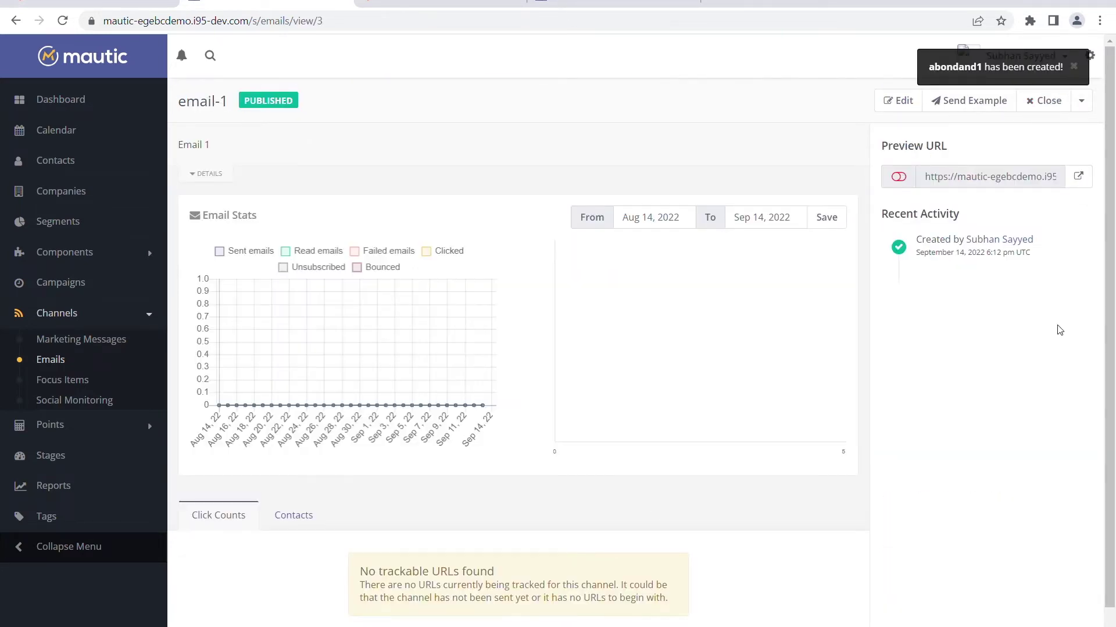
pyautogui.click(1048, 101)
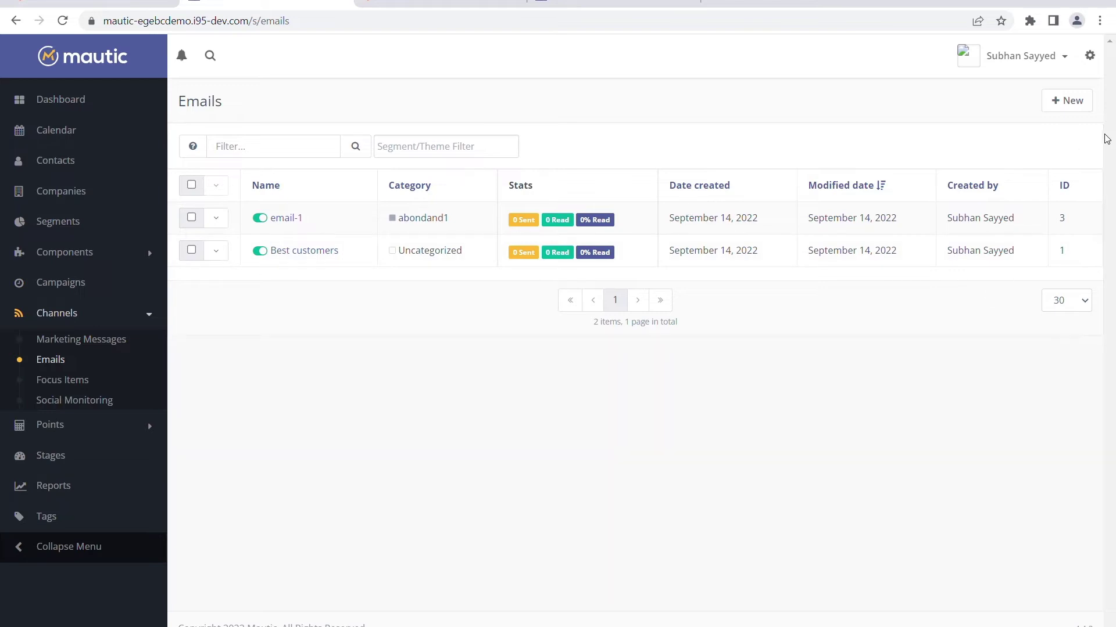
# - Start a second template email and preview its Blank theme
pyautogui.click(1069, 101)
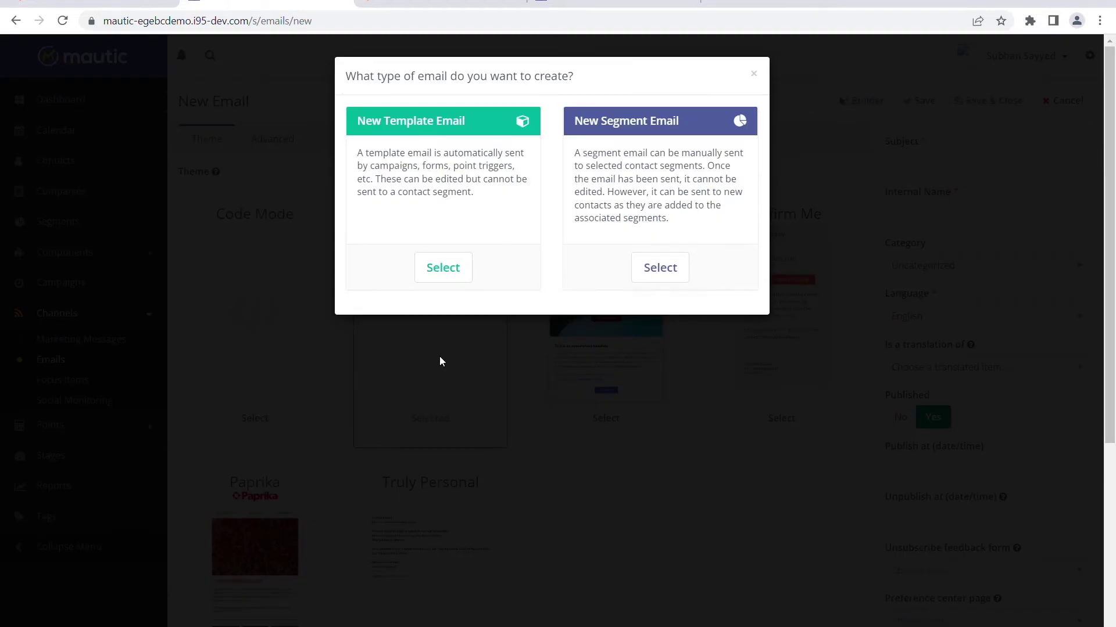
pyautogui.click(450, 273)
pyautogui.click(416, 293)
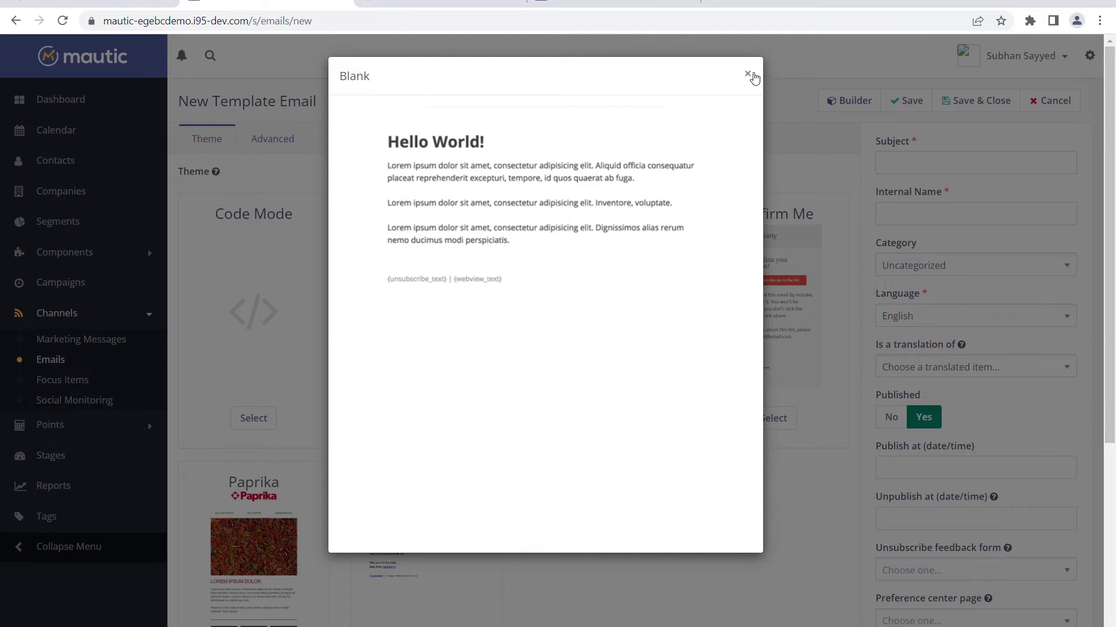
pyautogui.click(749, 74)
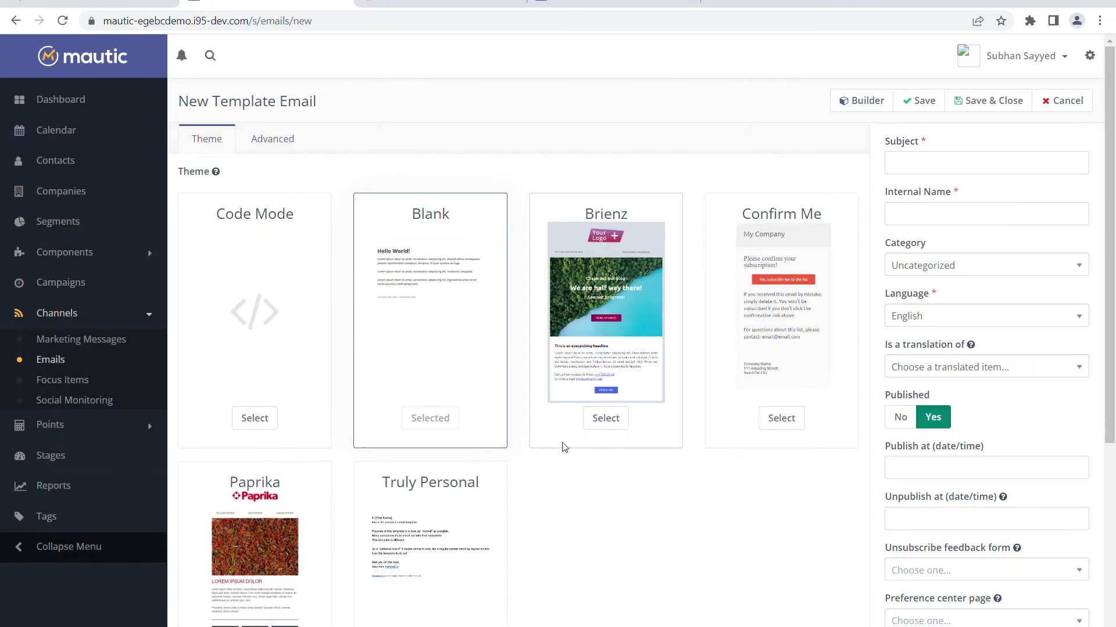
# - Enter "Email2" as the second email's subject and "email-2" as its internal name
pyautogui.click(937, 168)
pyautogui.write('Email2')
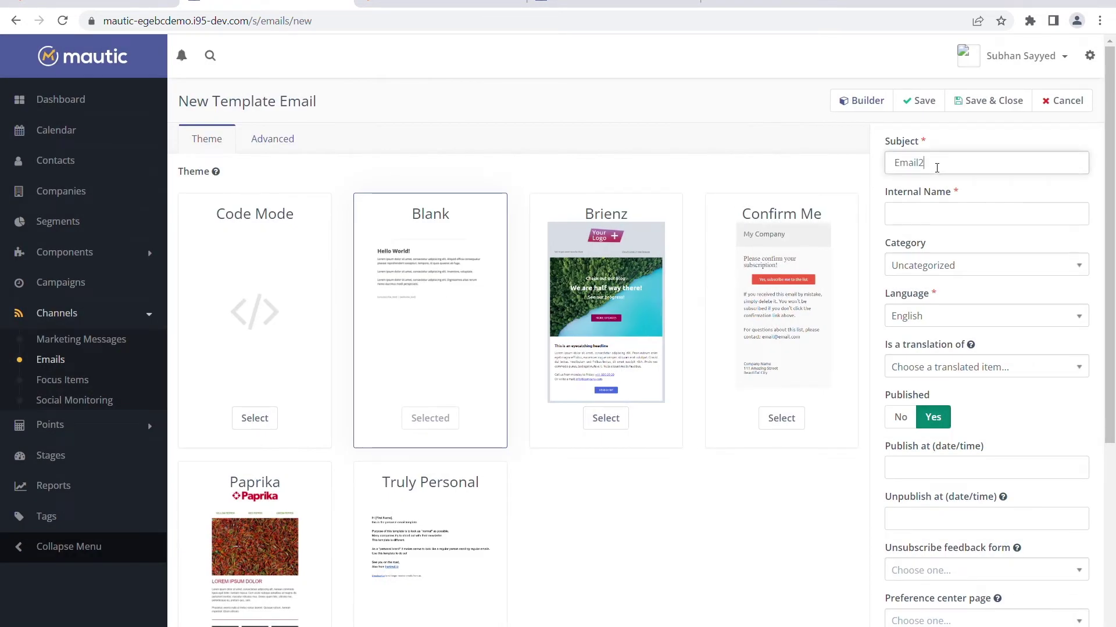
pyautogui.press('Tab')
pyautogui.write('email')
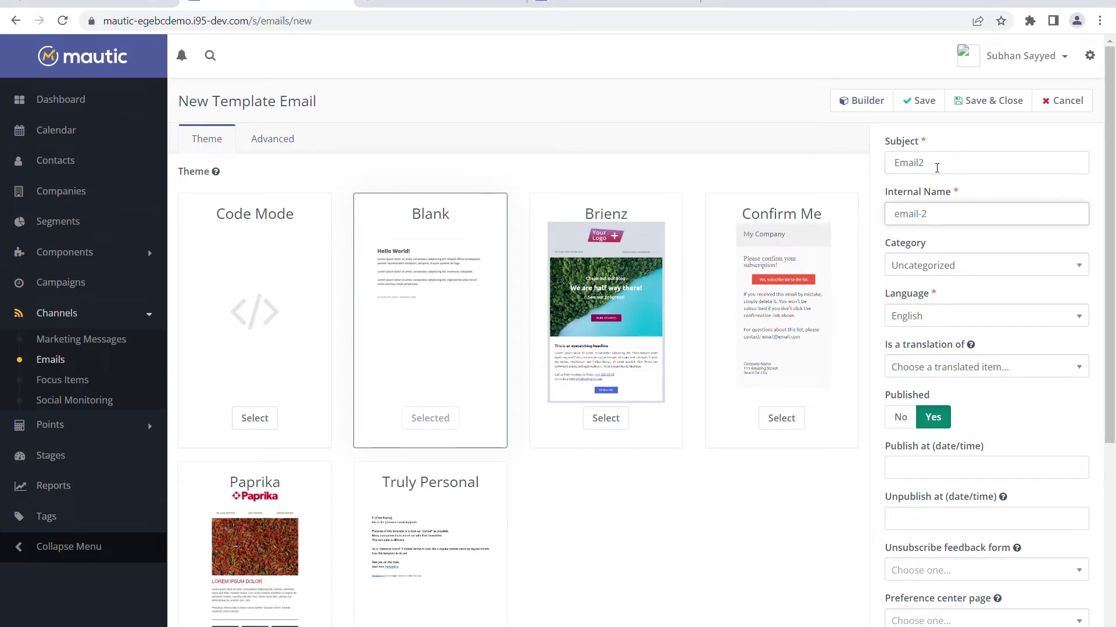
# - Assign the second email to the abondand1 category, save it and go back to the email list
pyautogui.click(982, 268)
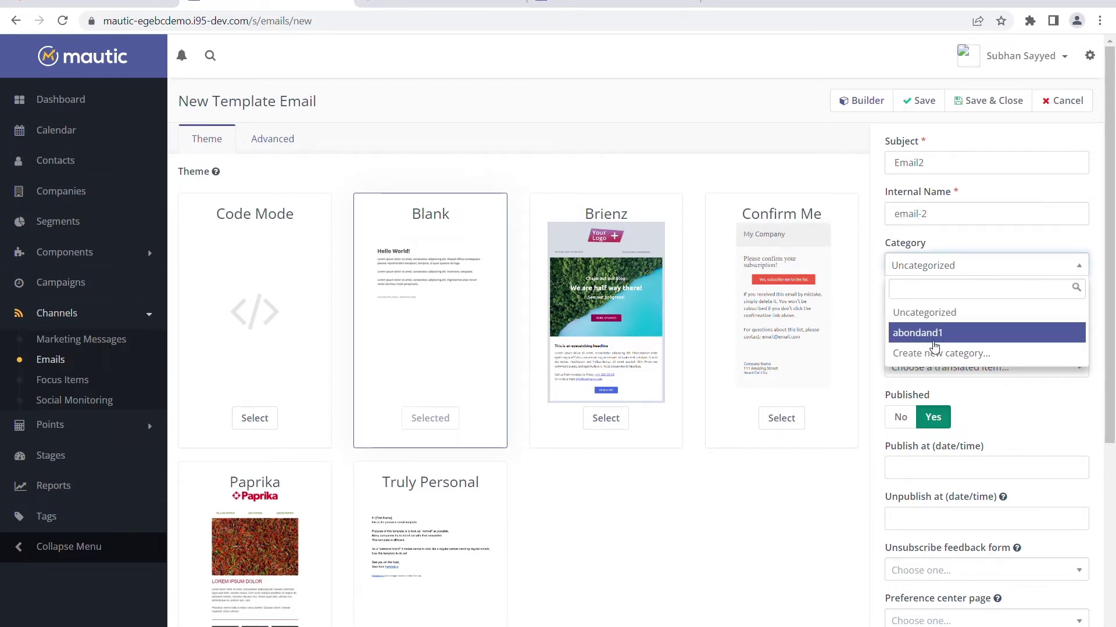
pyautogui.click(935, 334)
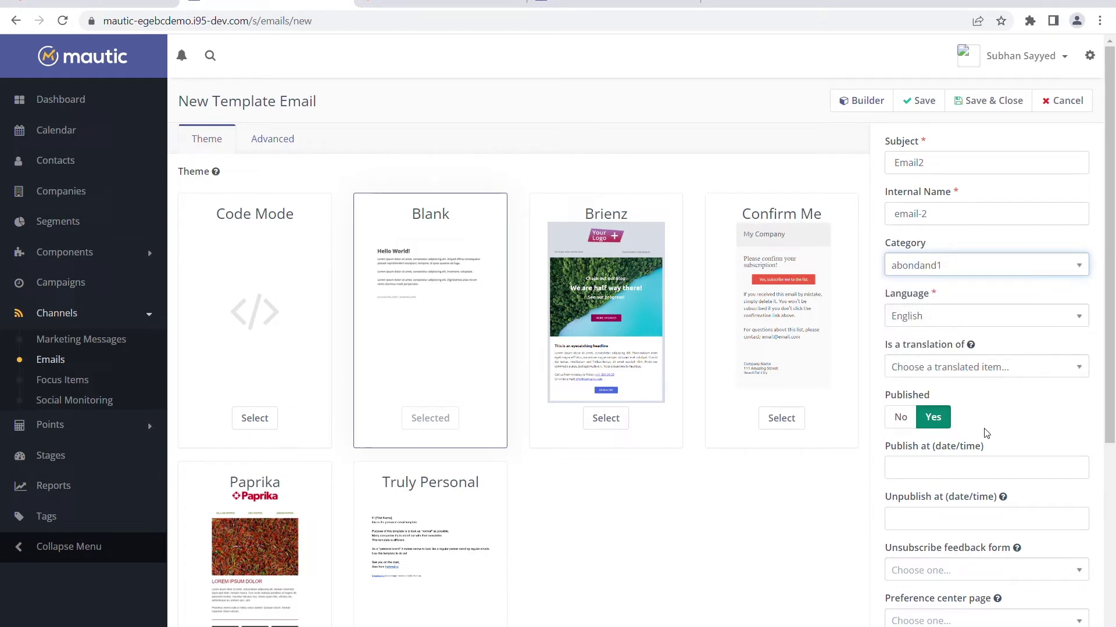
pyautogui.click(1000, 105)
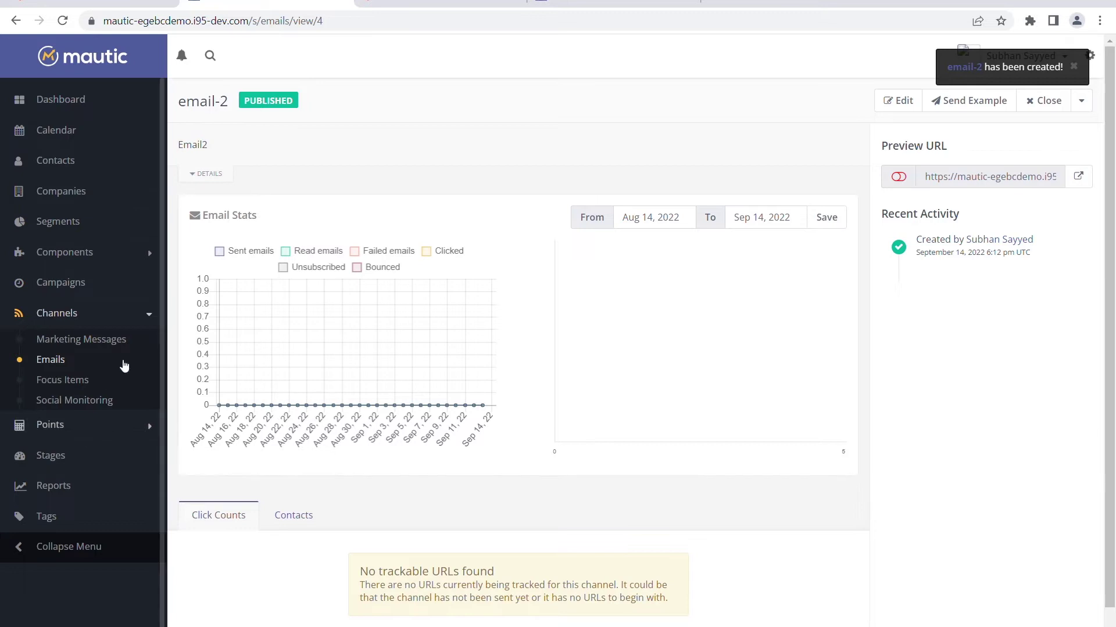
pyautogui.click(54, 365)
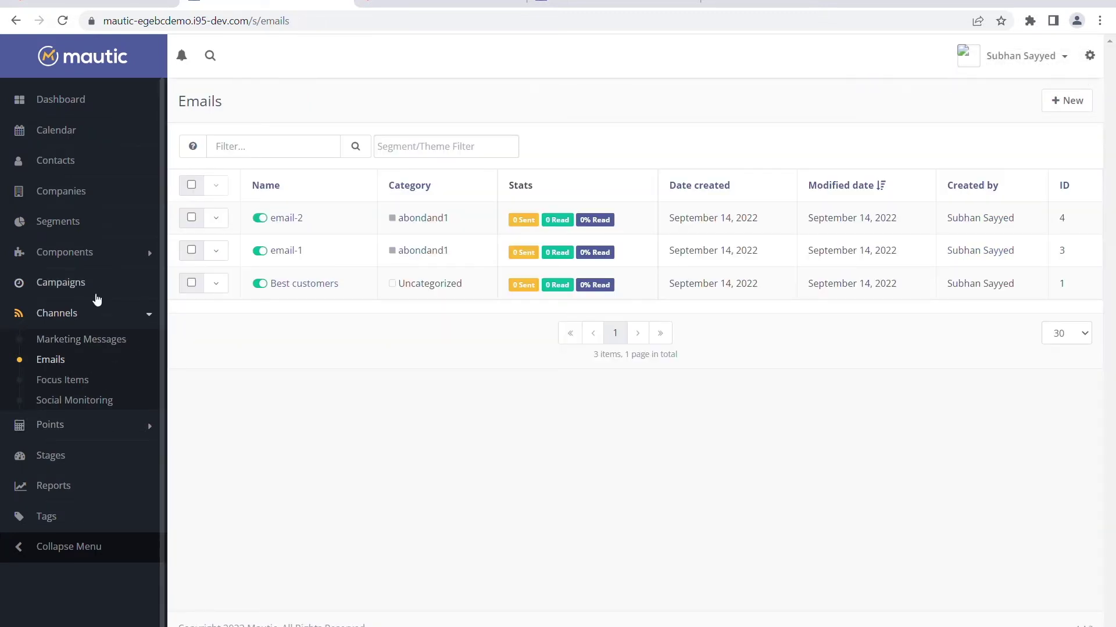
# - Delete the existing Abandoned Carts campaign from the Campaigns list
pyautogui.click(74, 289)
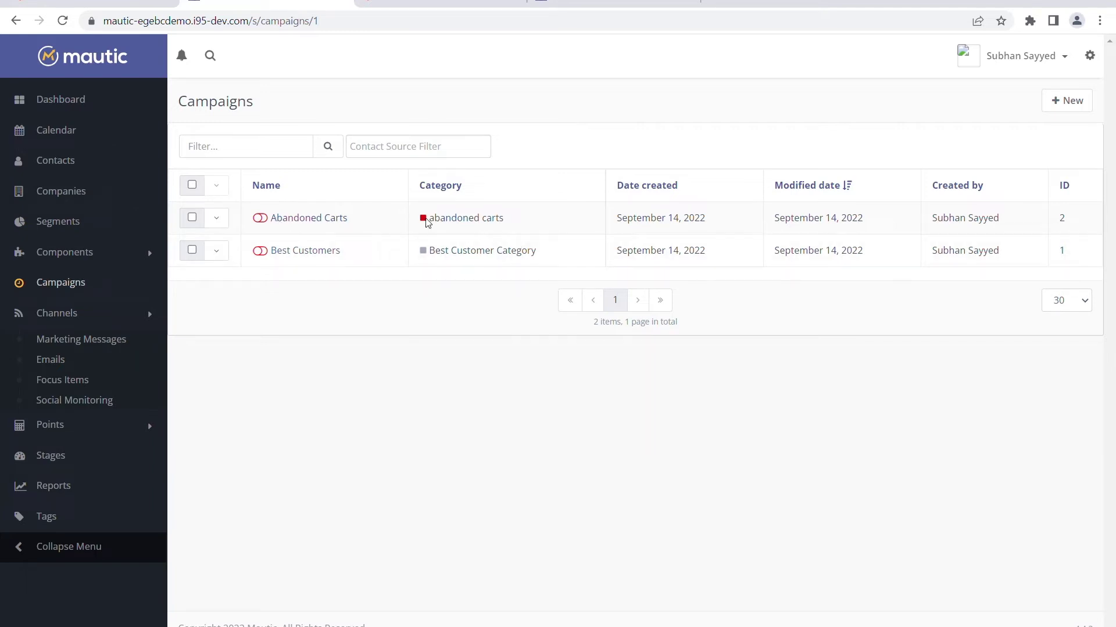
pyautogui.click(227, 229)
pyautogui.click(265, 288)
pyautogui.click(575, 146)
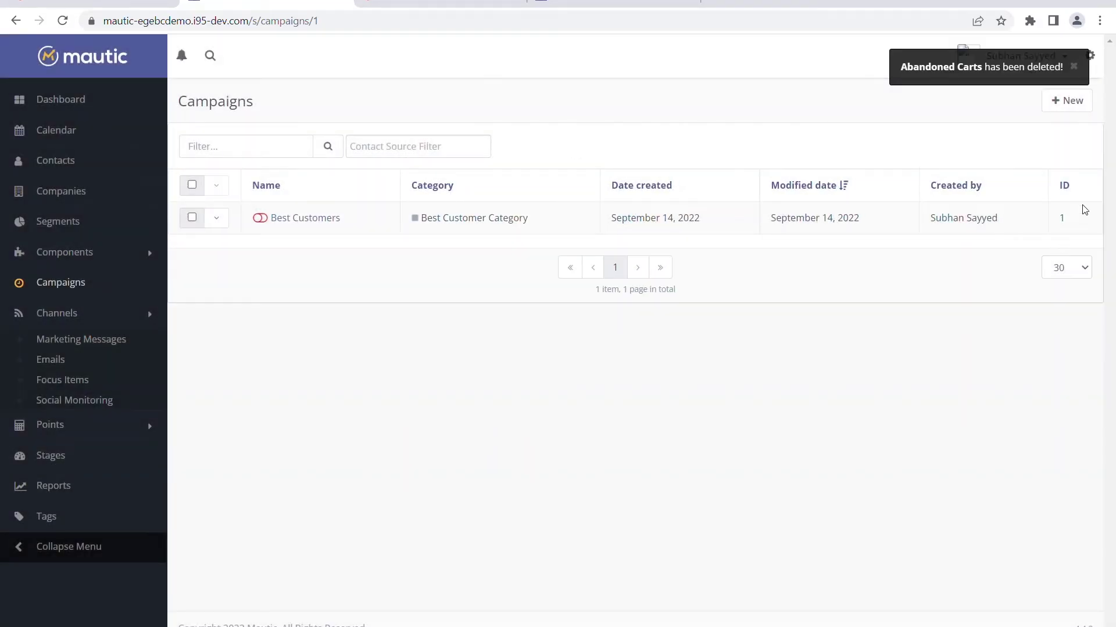
# - Start a new campaign named "Abandand Carts" in the "abandoned carts" category
pyautogui.click(1067, 105)
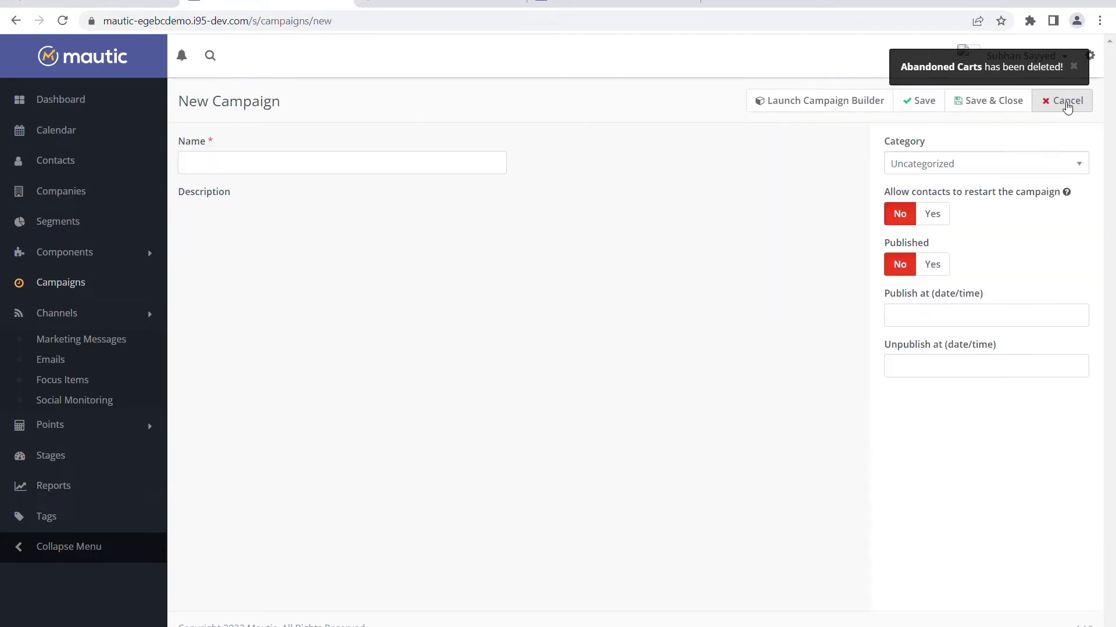
pyautogui.click(313, 172)
pyautogui.write('Abandand Ca')
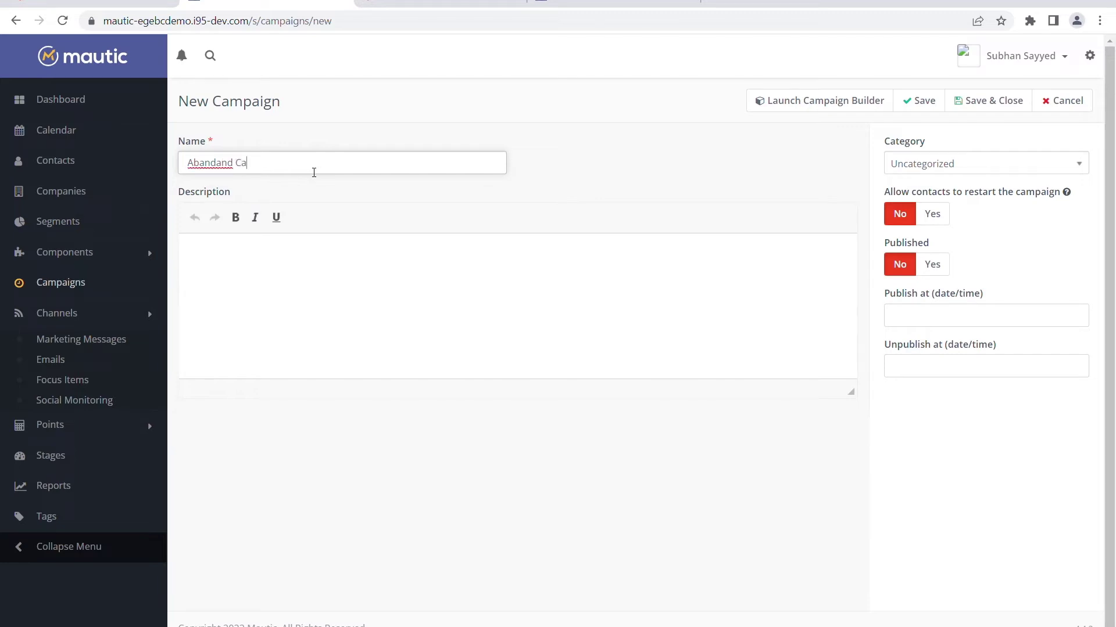
pyautogui.write('rts')
pyautogui.click(951, 164)
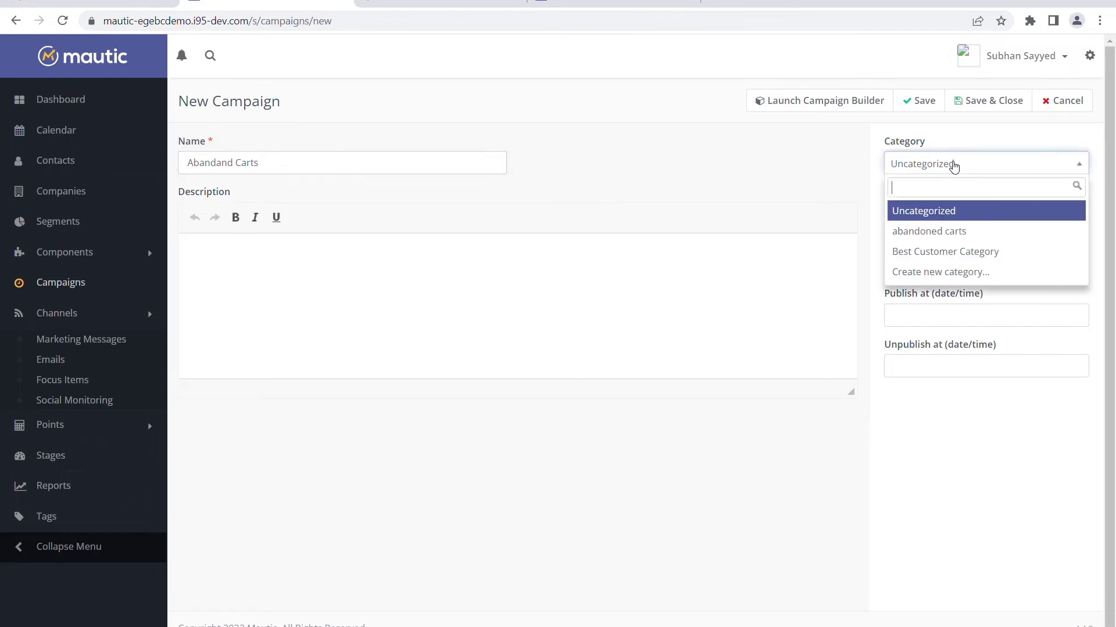
pyautogui.click(943, 232)
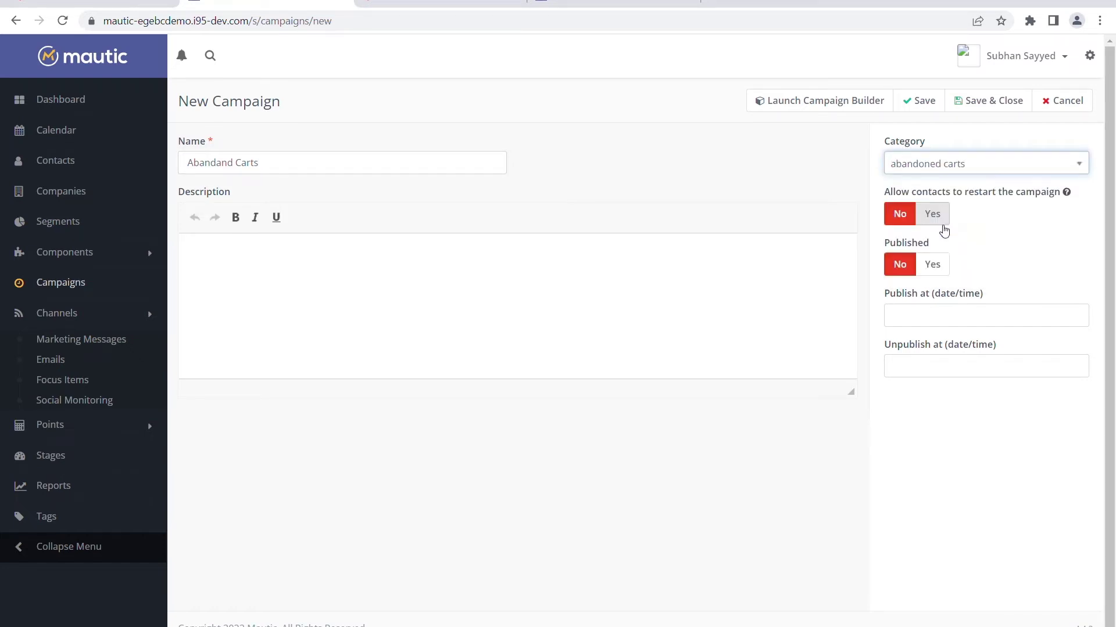
pyautogui.click(706, 538)
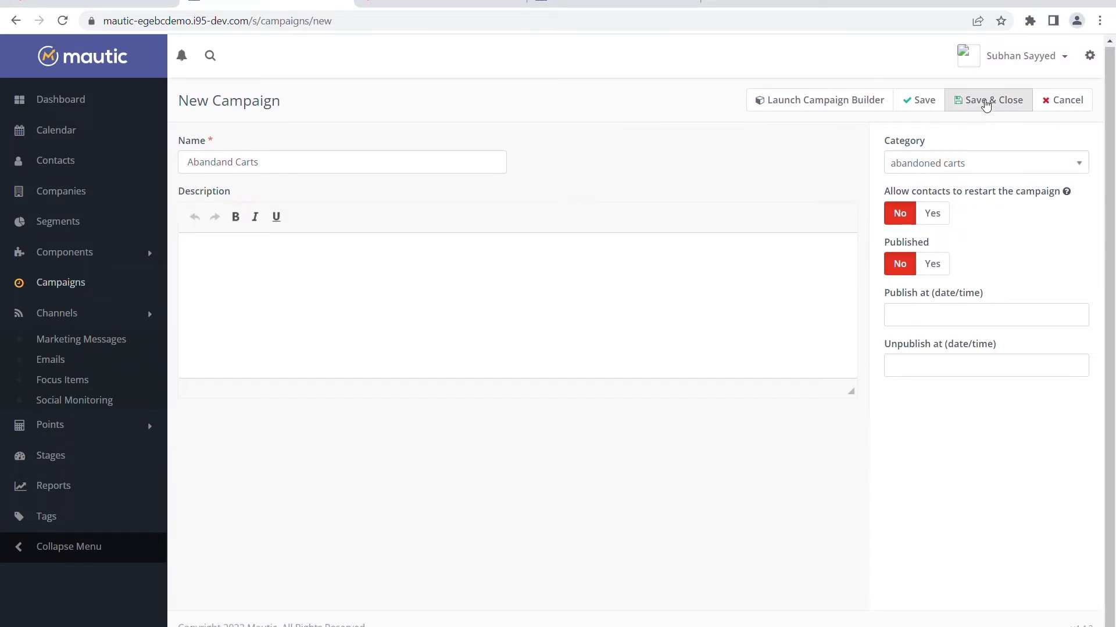
# - Open the campaign builder and add the Abandoned Cart contact segment as the campaign's contact source
pyautogui.click(801, 100)
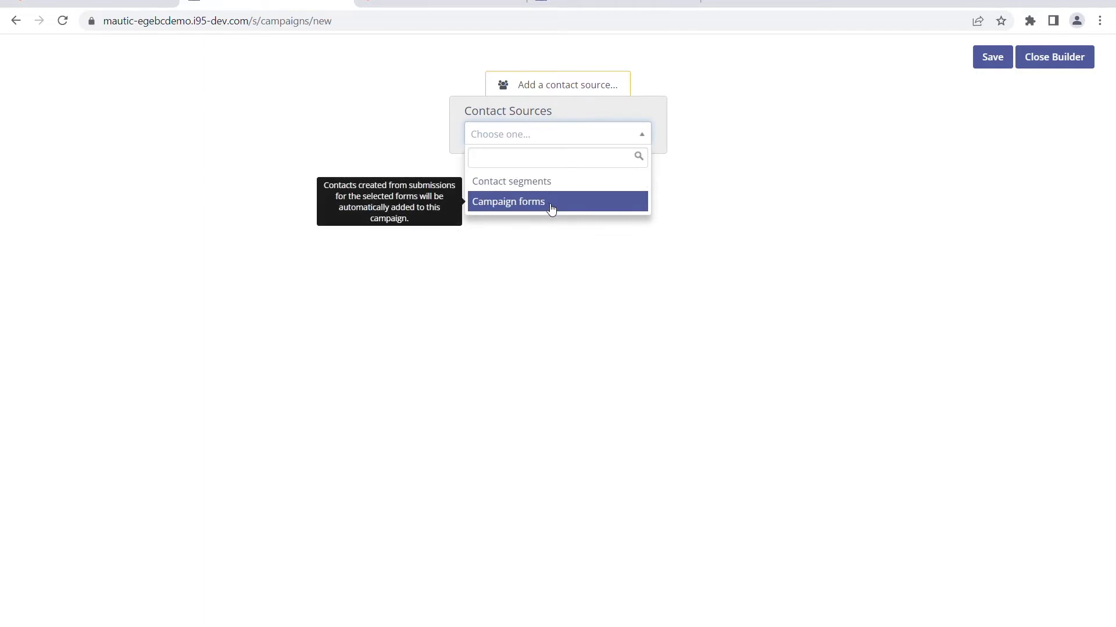
pyautogui.click(573, 182)
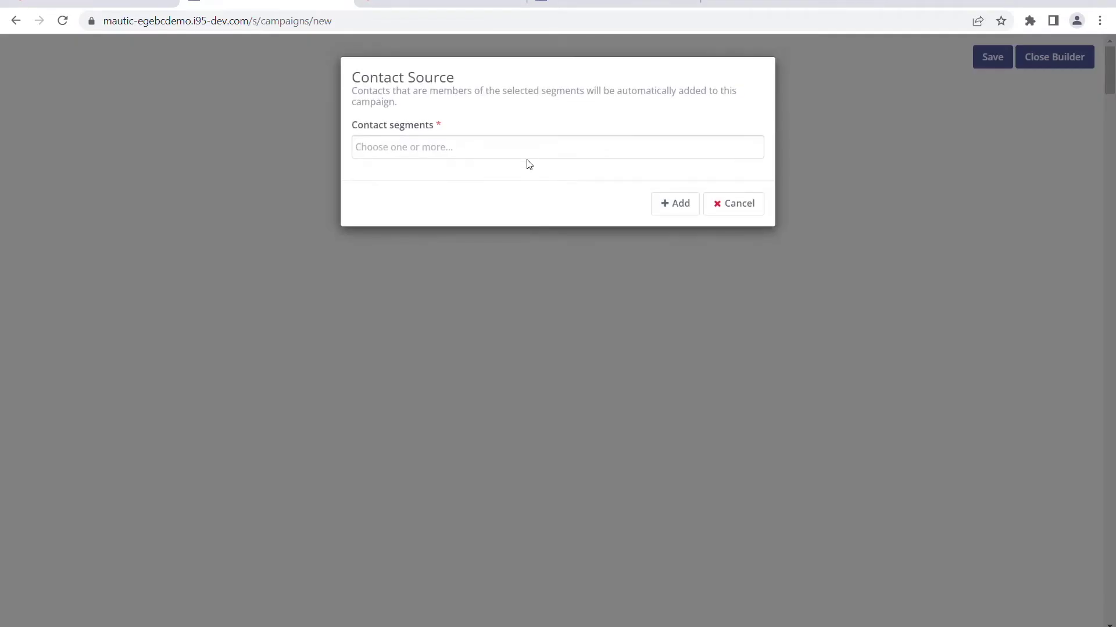
pyautogui.click(456, 152)
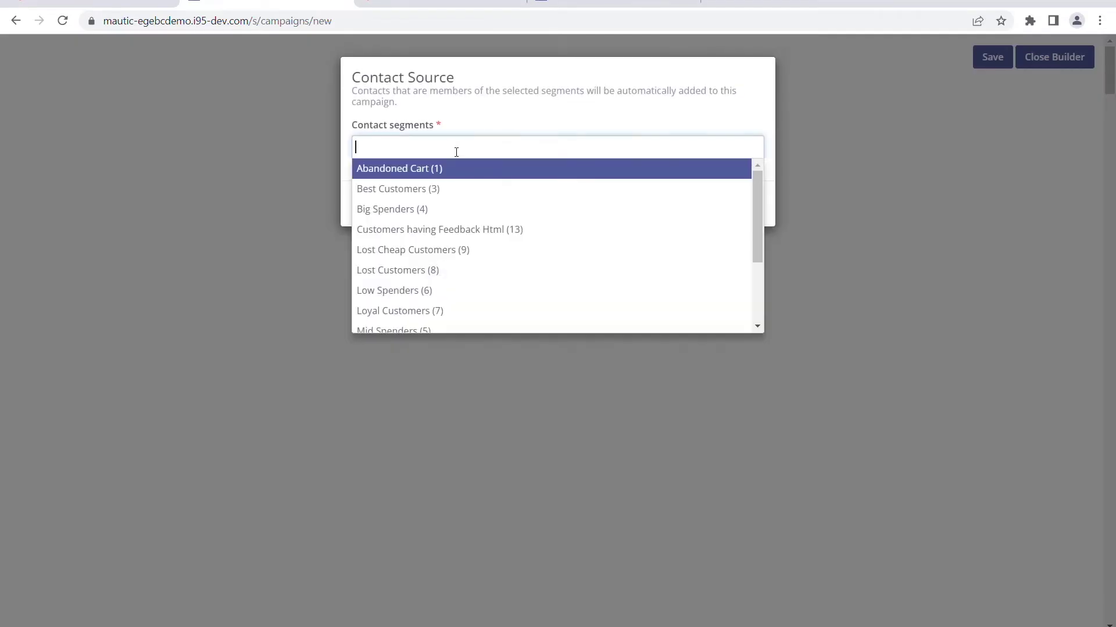
pyautogui.click(410, 169)
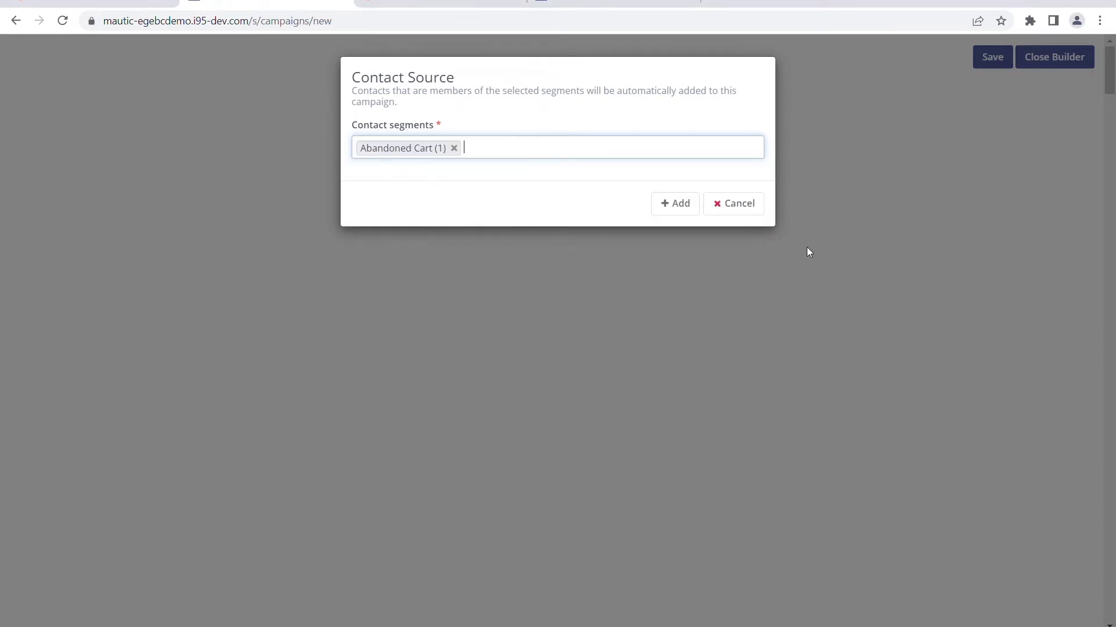
pyautogui.click(674, 207)
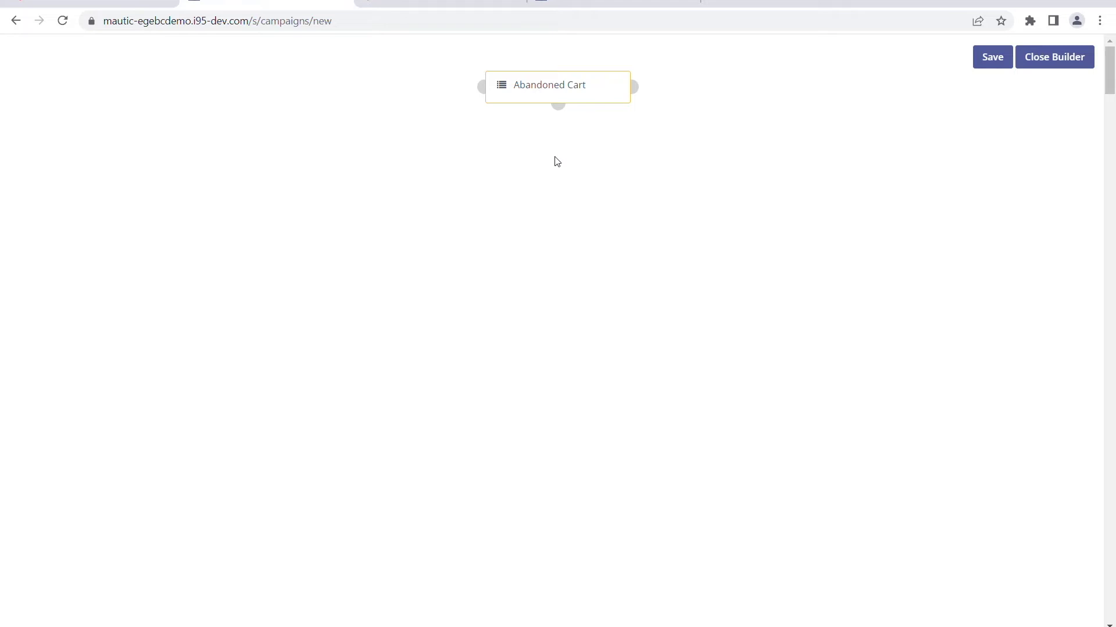
# - Start a Send email action below the Abandoned Cart contact source
pyautogui.click(560, 106)
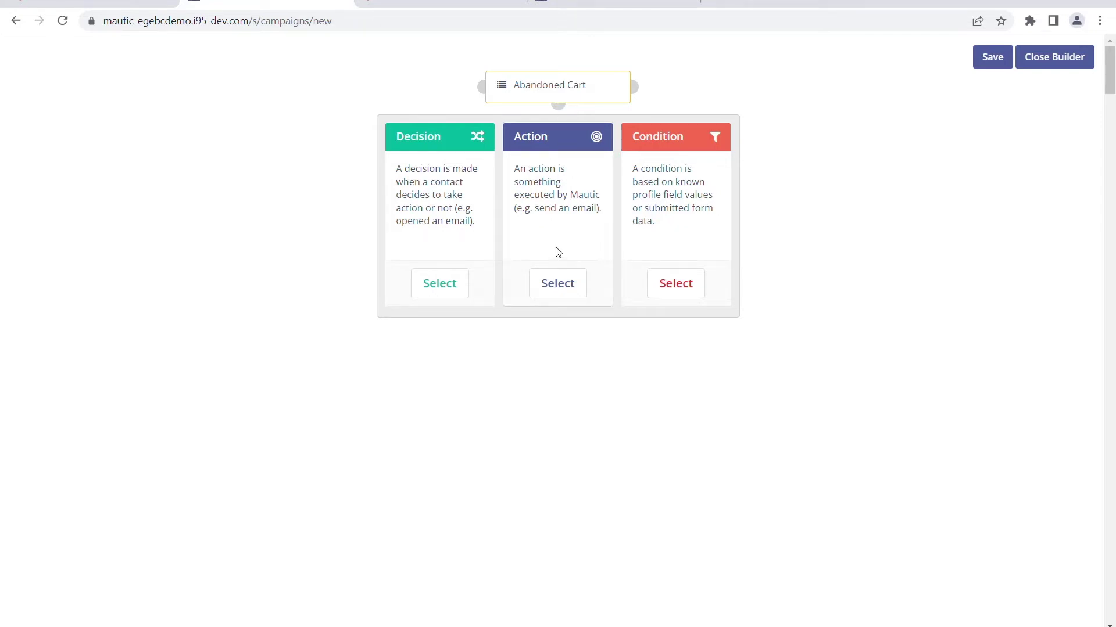
pyautogui.click(558, 285)
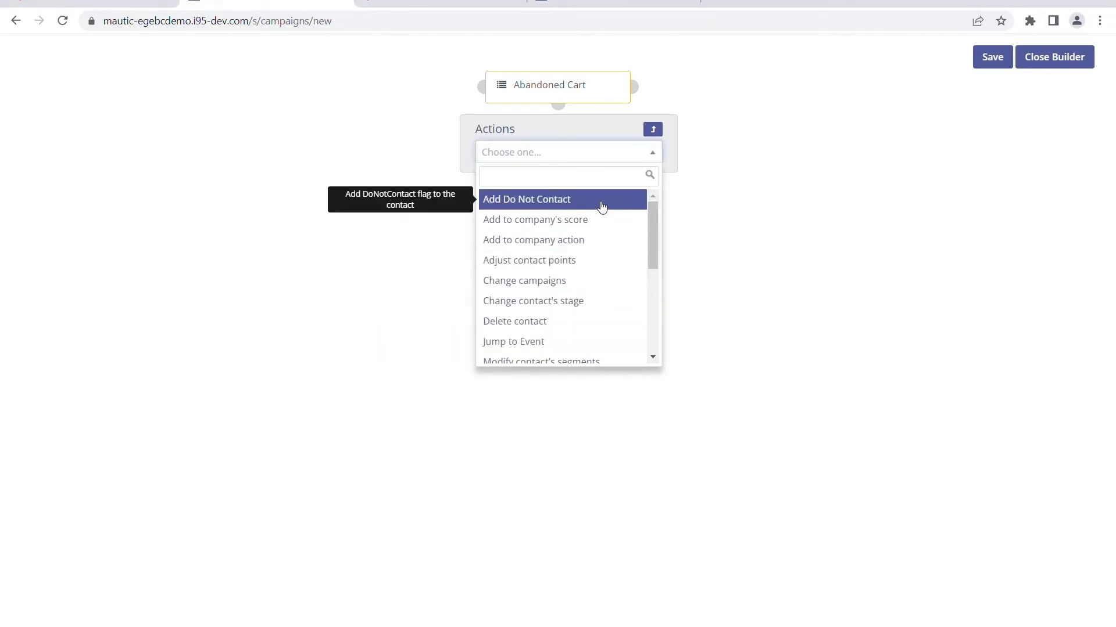
pyautogui.scroll(-3, 601, 208)
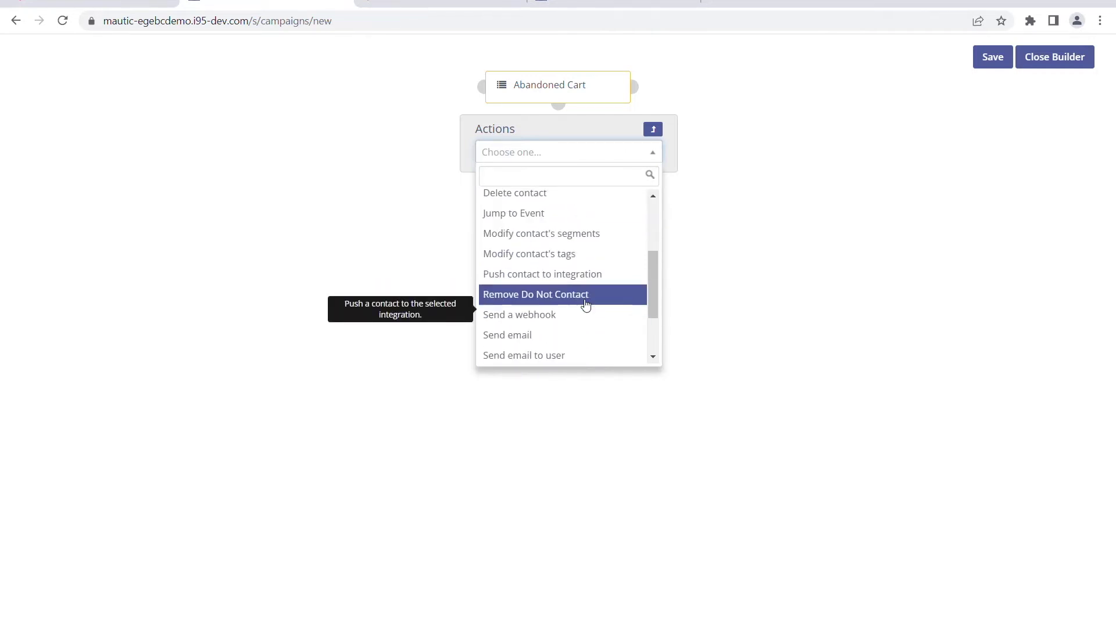
pyautogui.scroll(-2, 586, 306)
pyautogui.click(529, 257)
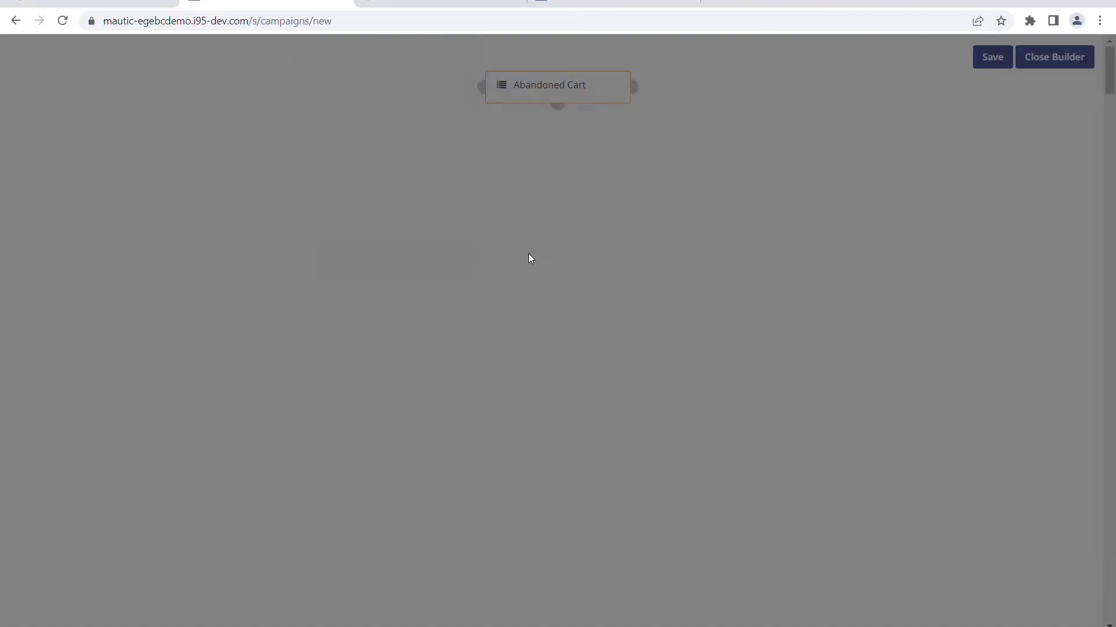
# - Name the action "How do you want to process your cart", schedule it after a relative period of 1 day, and add it with email-1
pyautogui.click(393, 144)
pyautogui.write('How do you ')
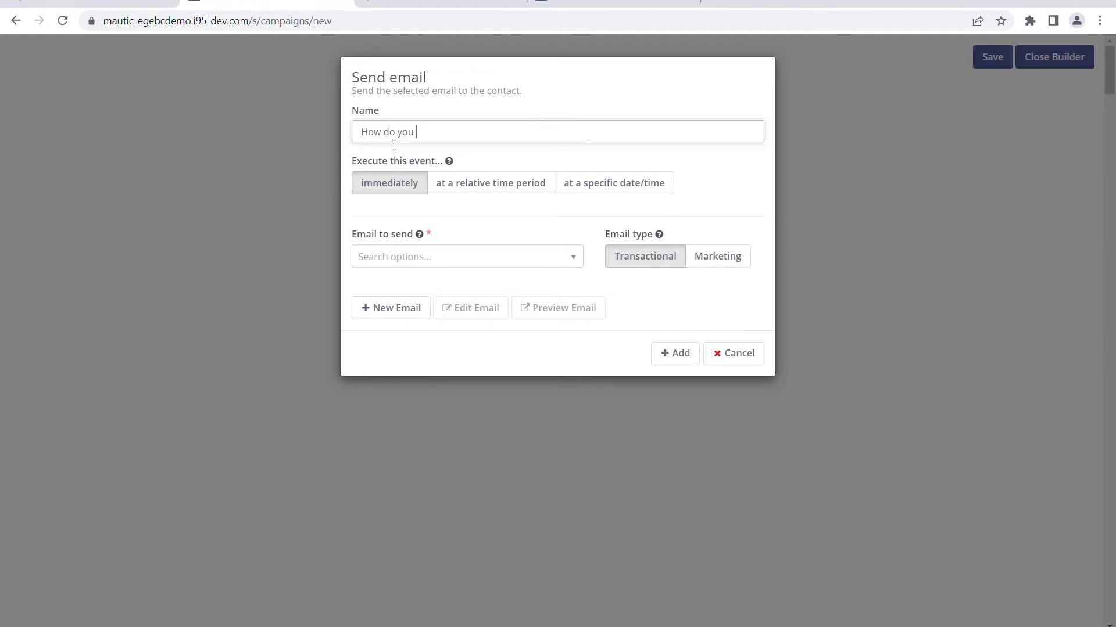
pyautogui.write('want to process your cart')
pyautogui.click(476, 192)
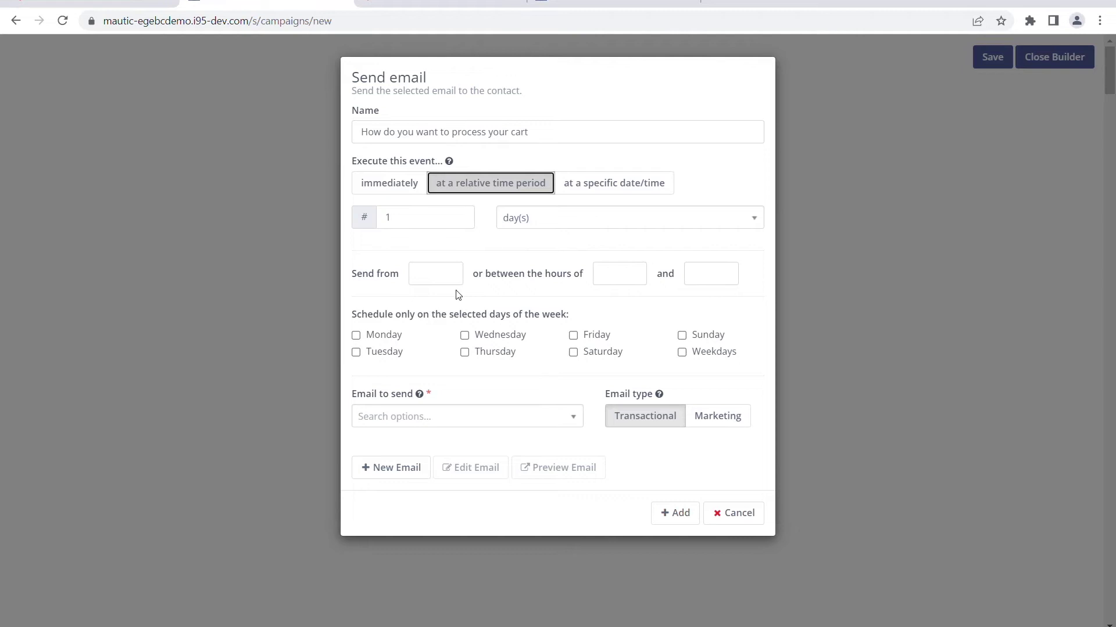
pyautogui.click(482, 424)
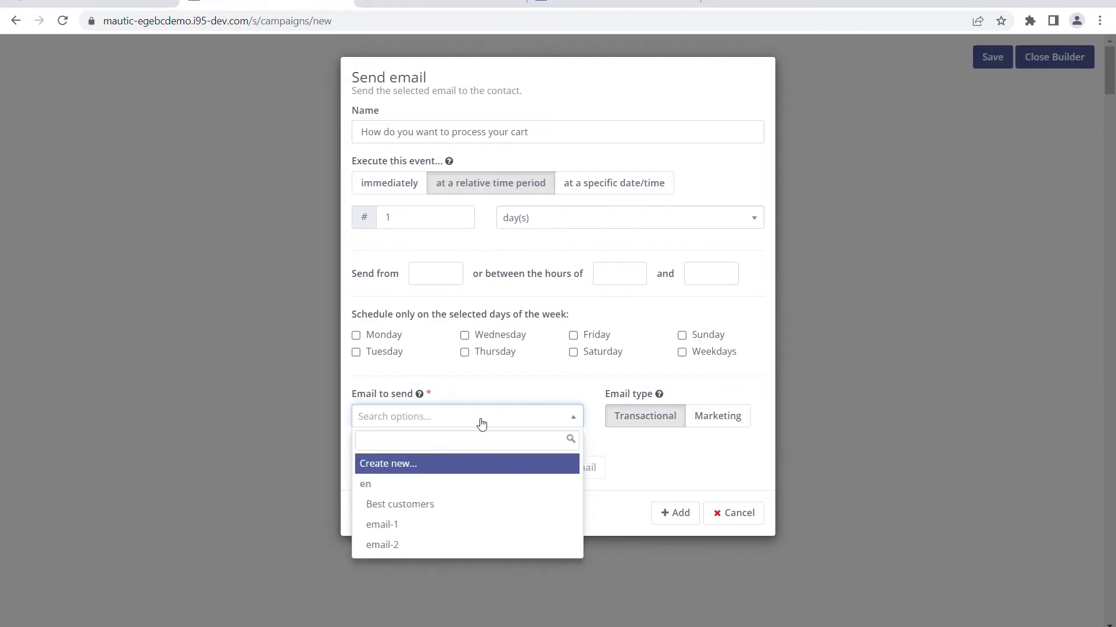
pyautogui.click(444, 525)
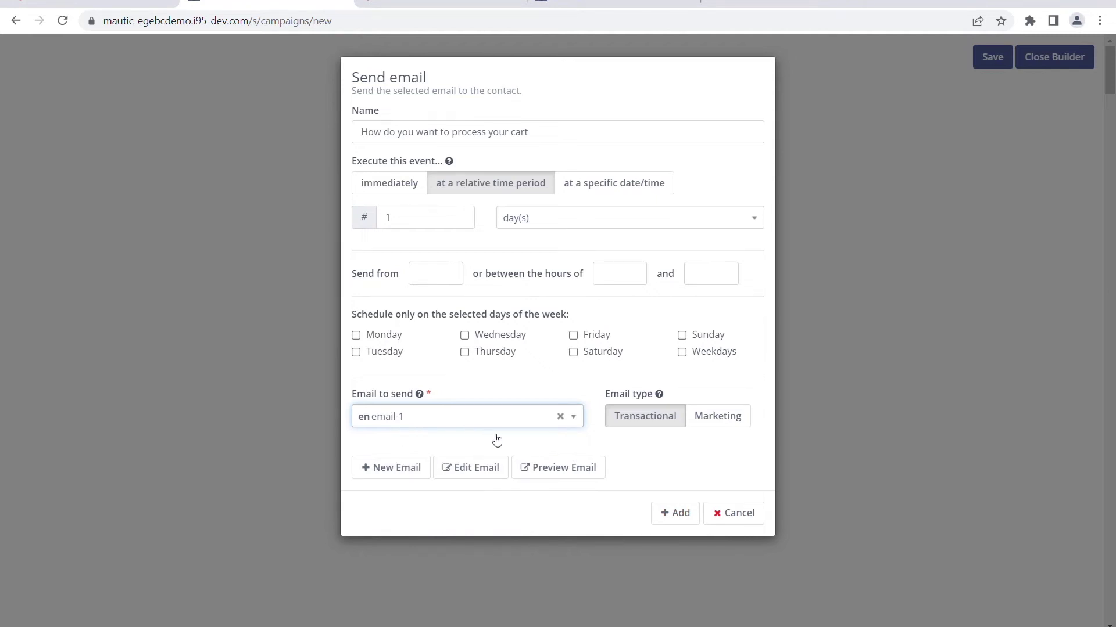
pyautogui.click(685, 513)
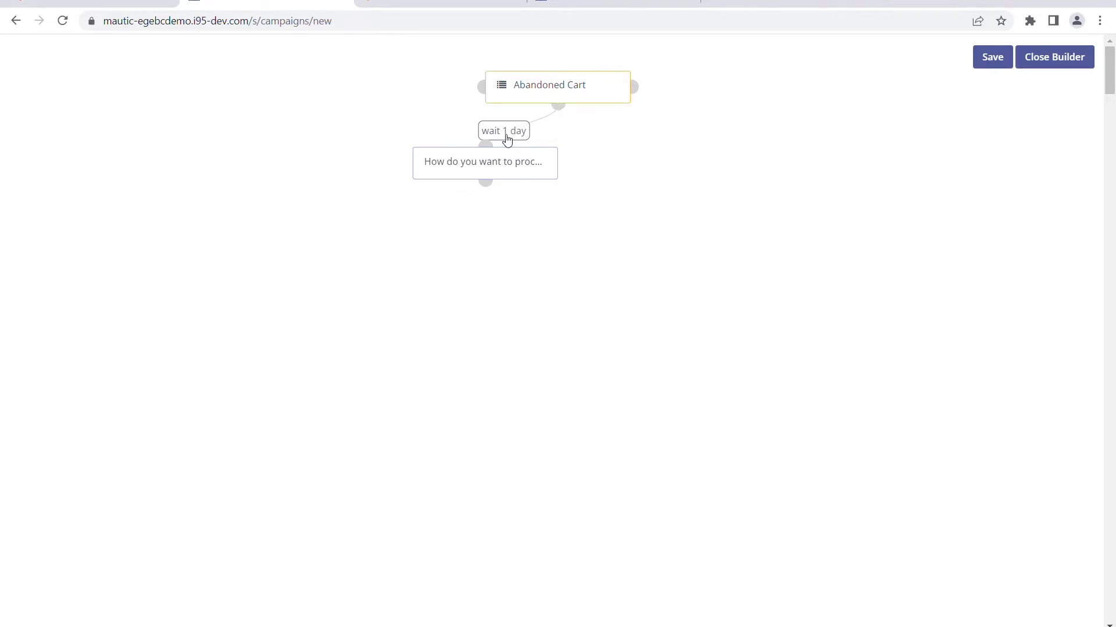
# - Start another Send email action below the "How do you want to process your cart" event
pyautogui.moveTo(481, 174)
pyautogui.click(489, 190)
pyautogui.moveTo(559, 244); pyautogui.dragTo(771, 222)
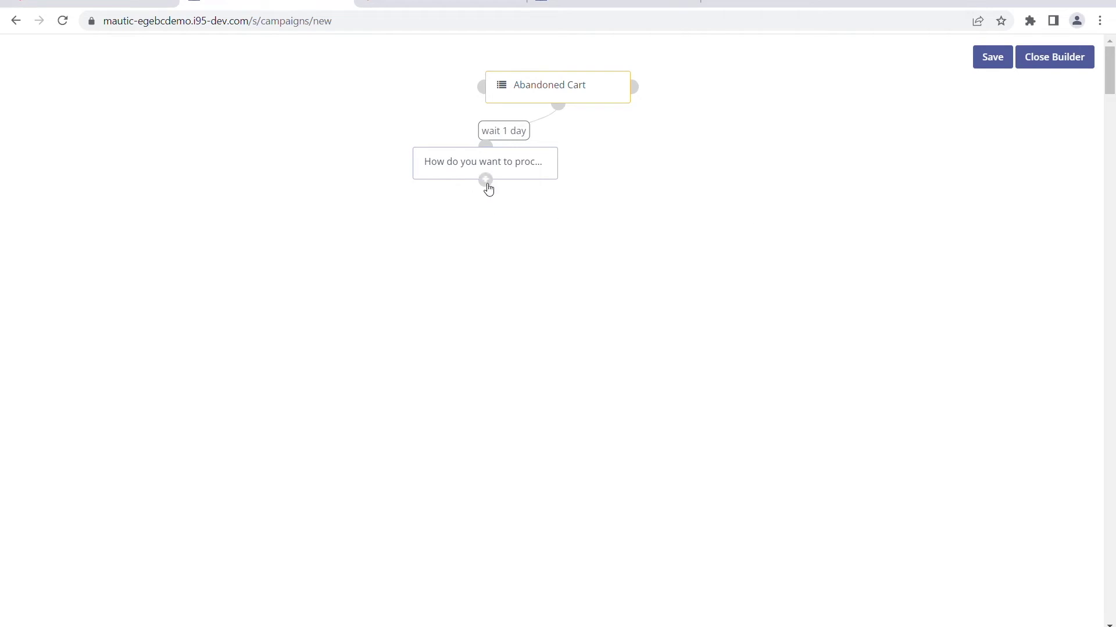
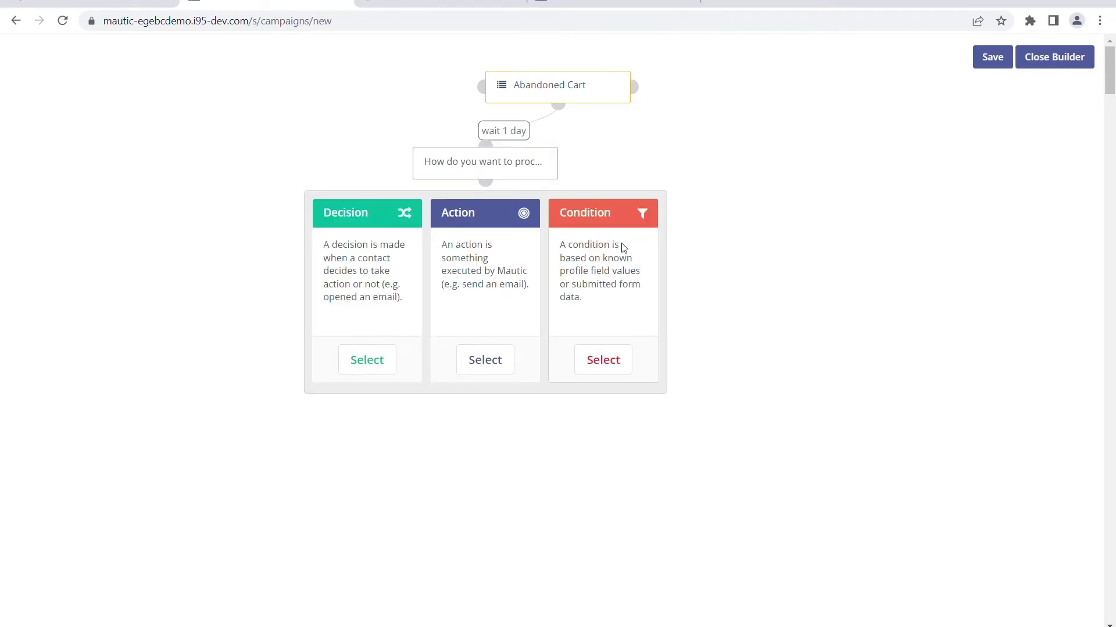
pyautogui.click(485, 365)
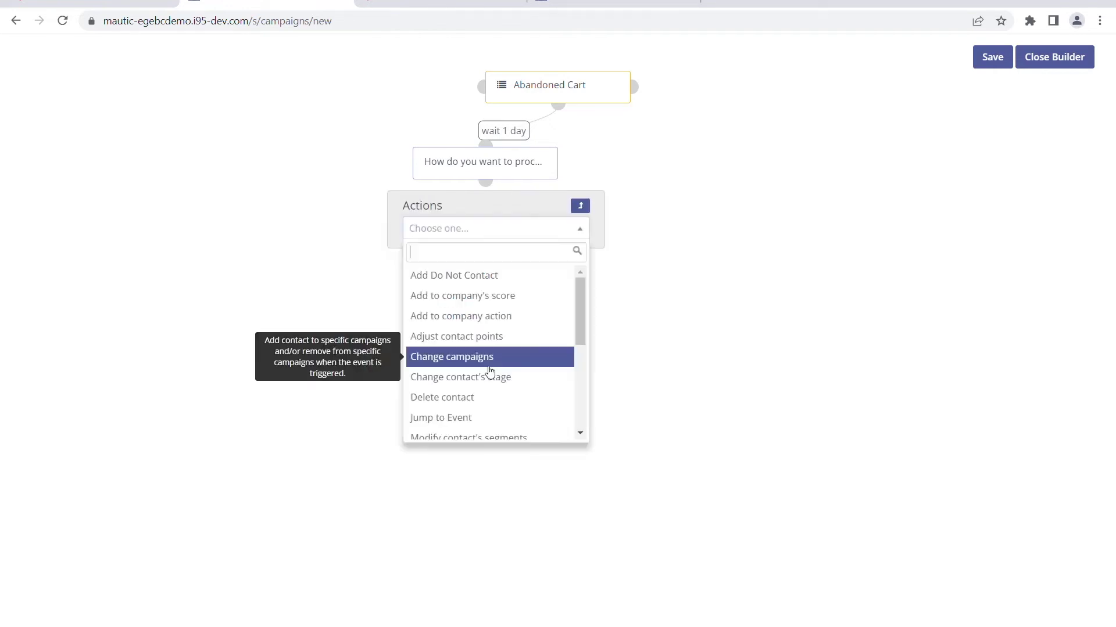
pyautogui.scroll(-5, 499, 393)
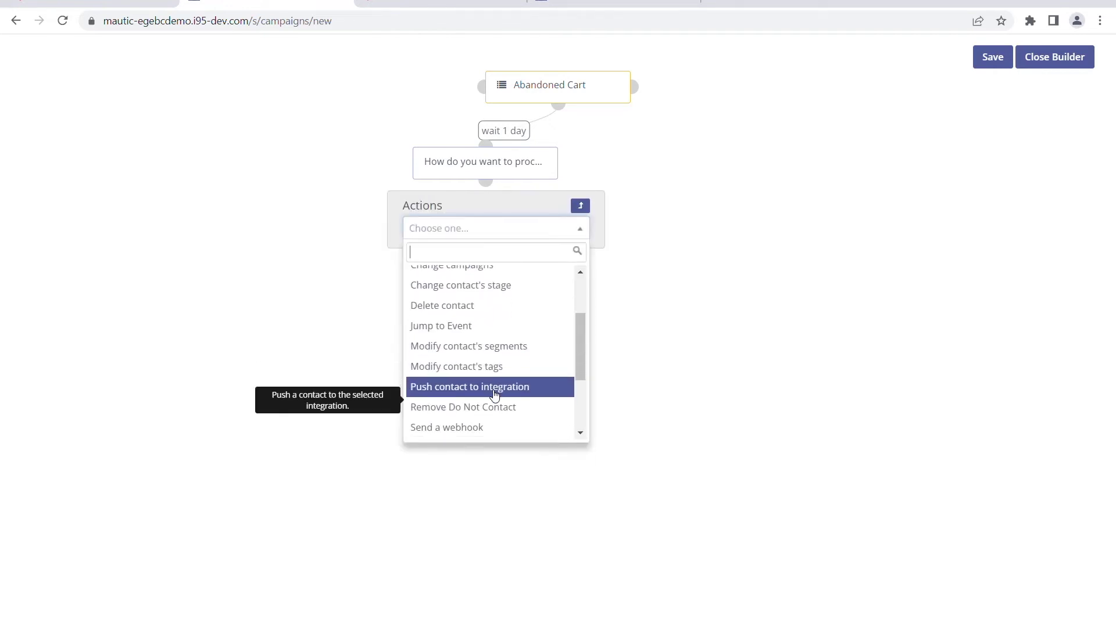
pyautogui.click(480, 327)
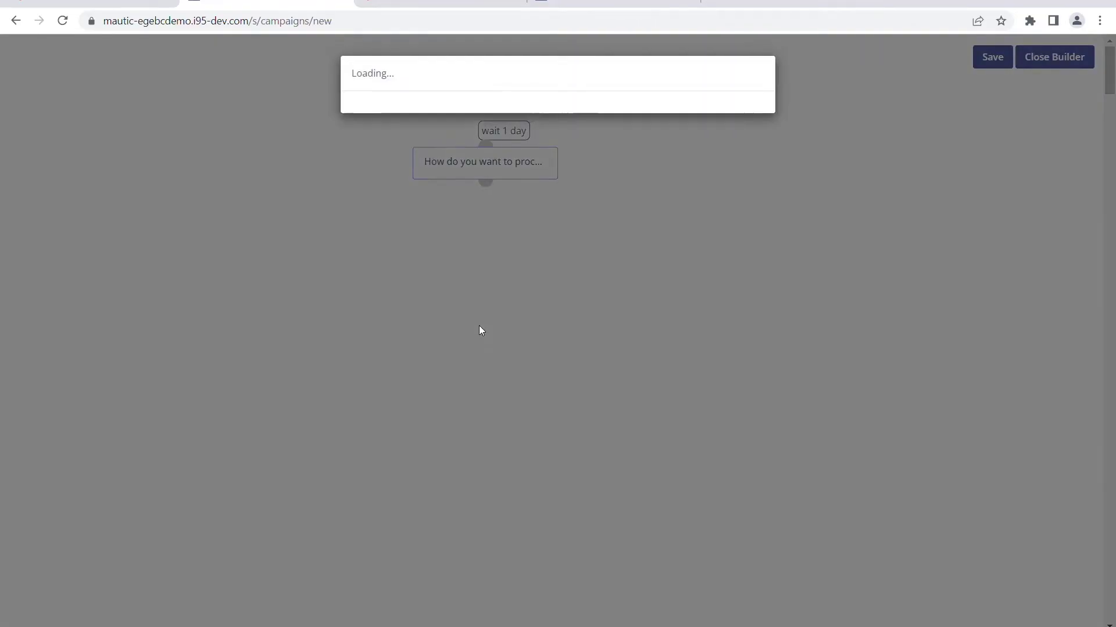
# - Name the action "Email 2", schedule it after a relative period of 1 day, and add it with email-2 as the email to send
pyautogui.click(492, 141)
pyautogui.write('Email 2')
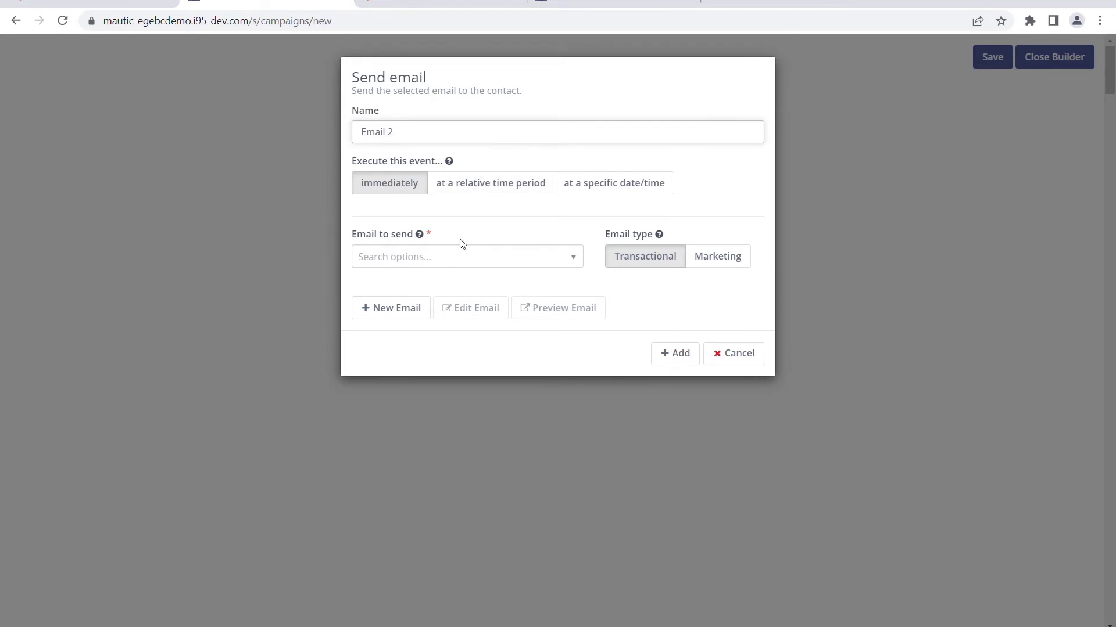
pyautogui.click(493, 189)
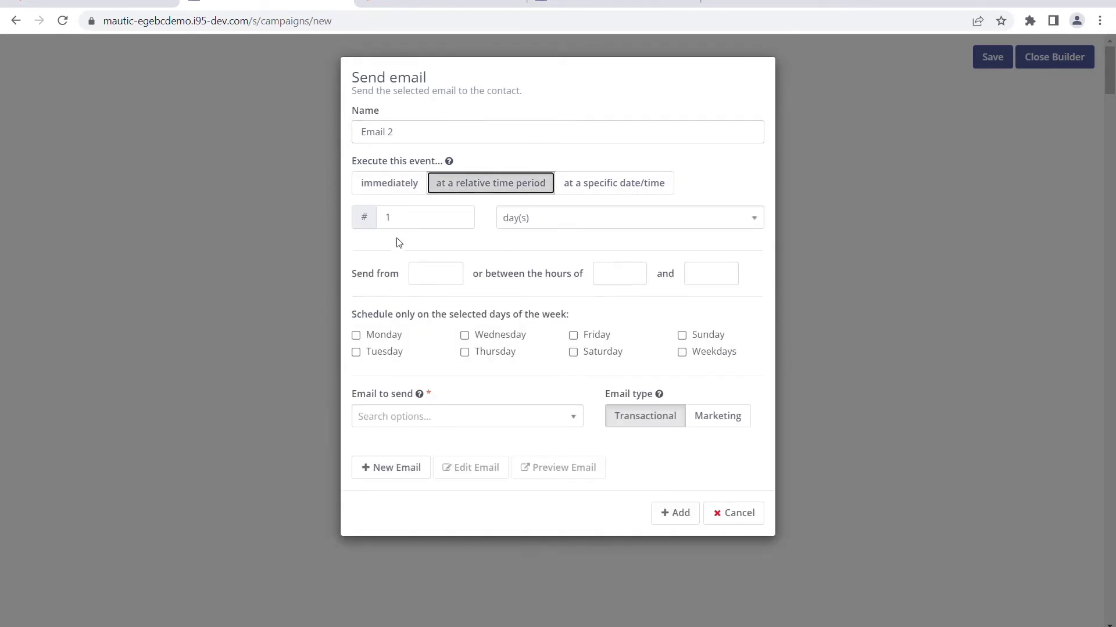
pyautogui.click(416, 227)
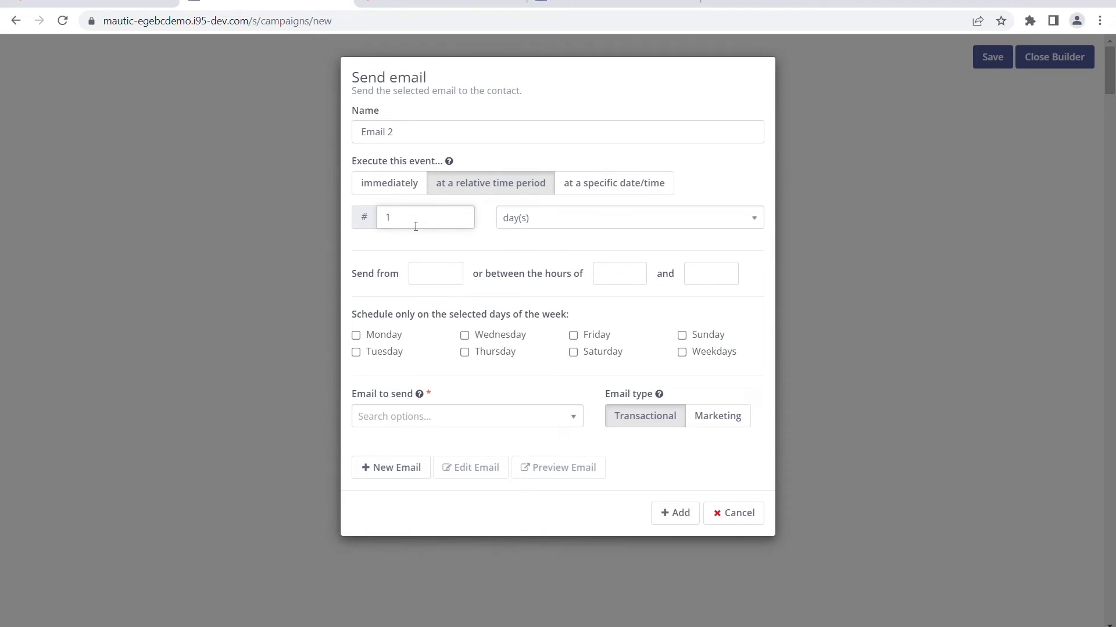
pyautogui.click(468, 418)
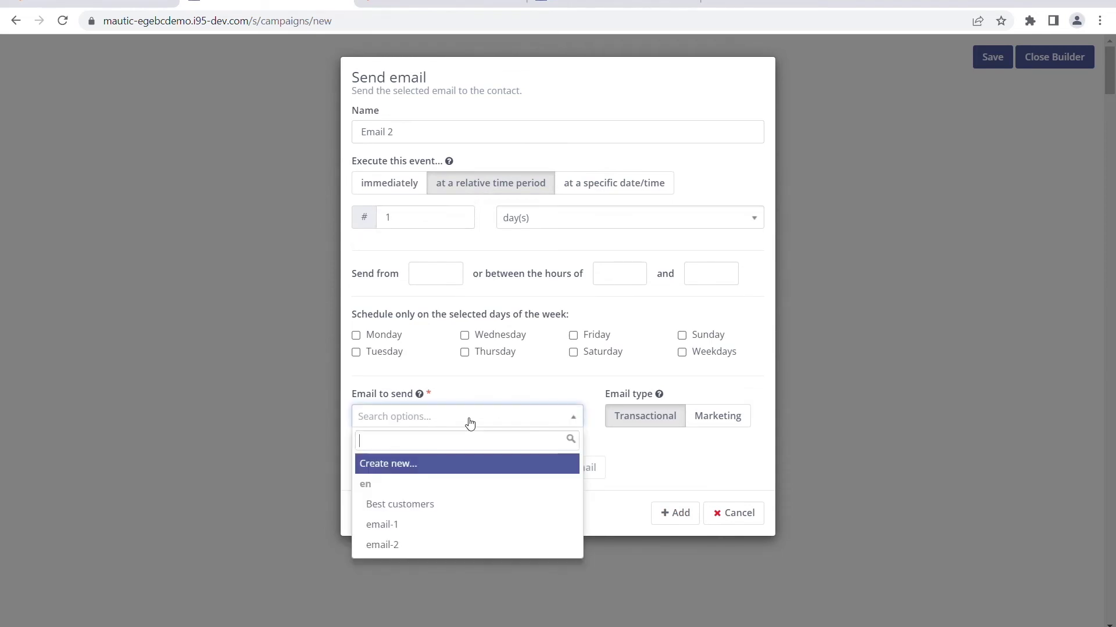
pyautogui.click(407, 545)
pyautogui.click(676, 514)
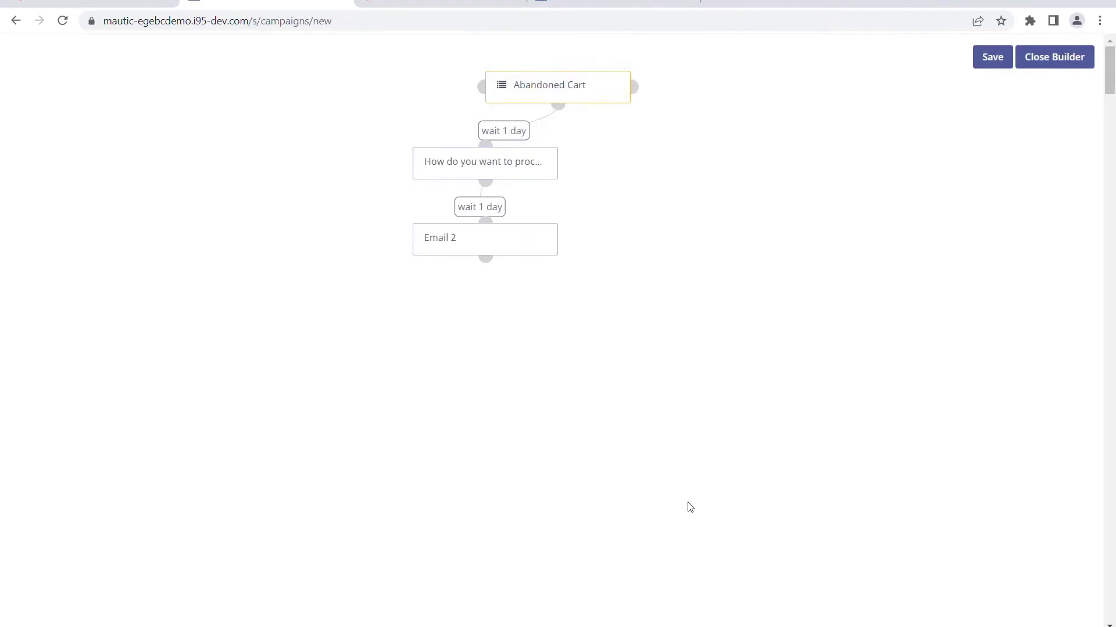
pyautogui.moveTo(683, 512); pyautogui.dragTo(694, 164)
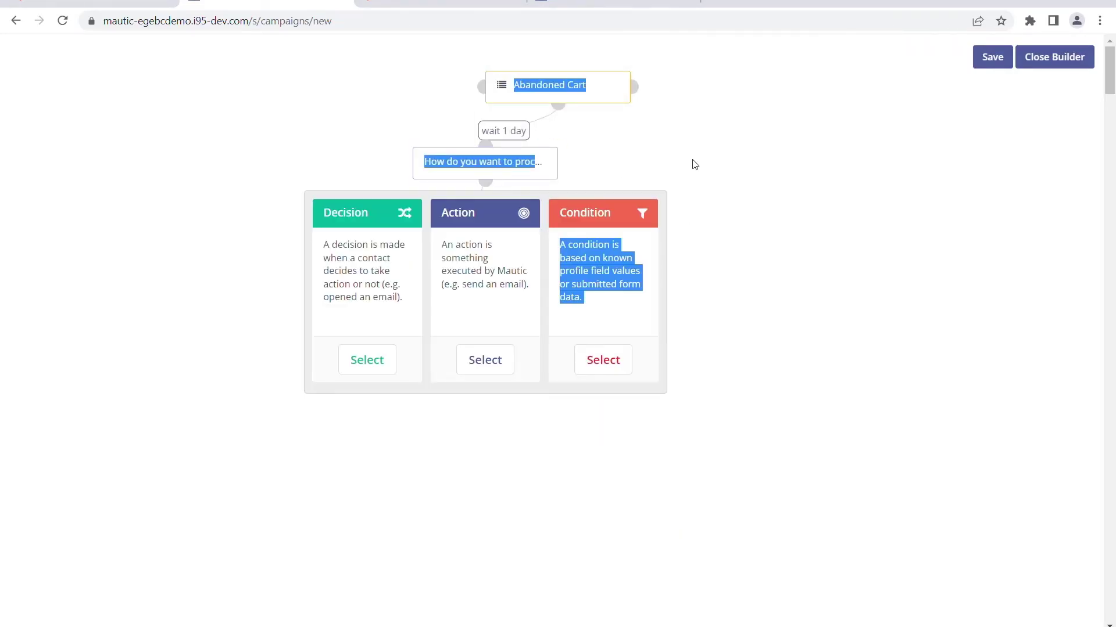
pyautogui.click(893, 94)
pyautogui.moveTo(511, 157)
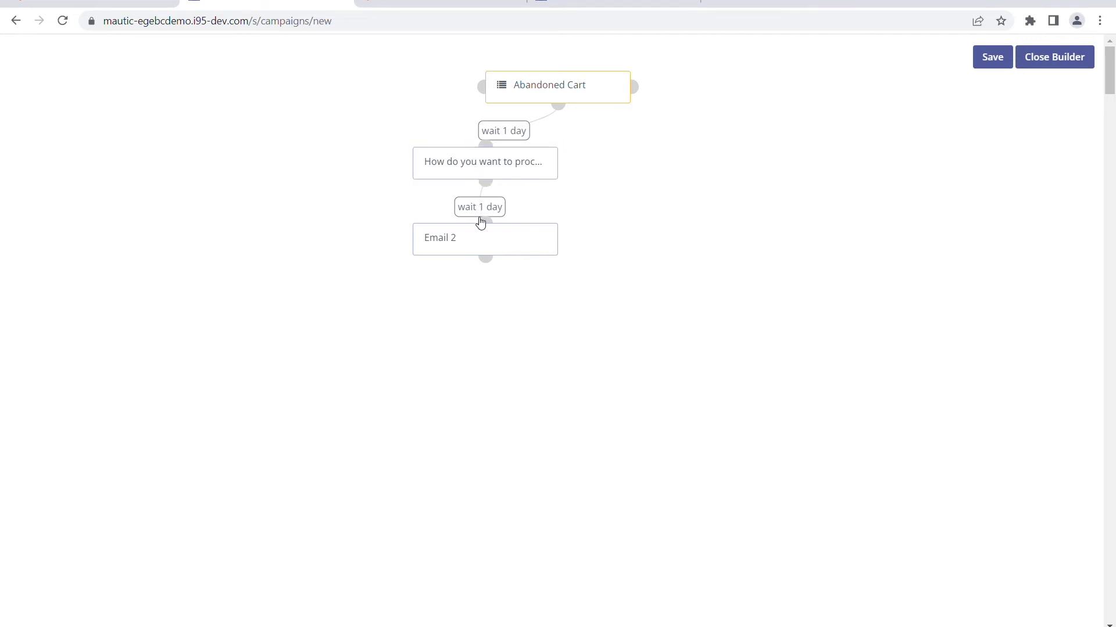
pyautogui.moveTo(481, 166)
pyautogui.click(561, 104)
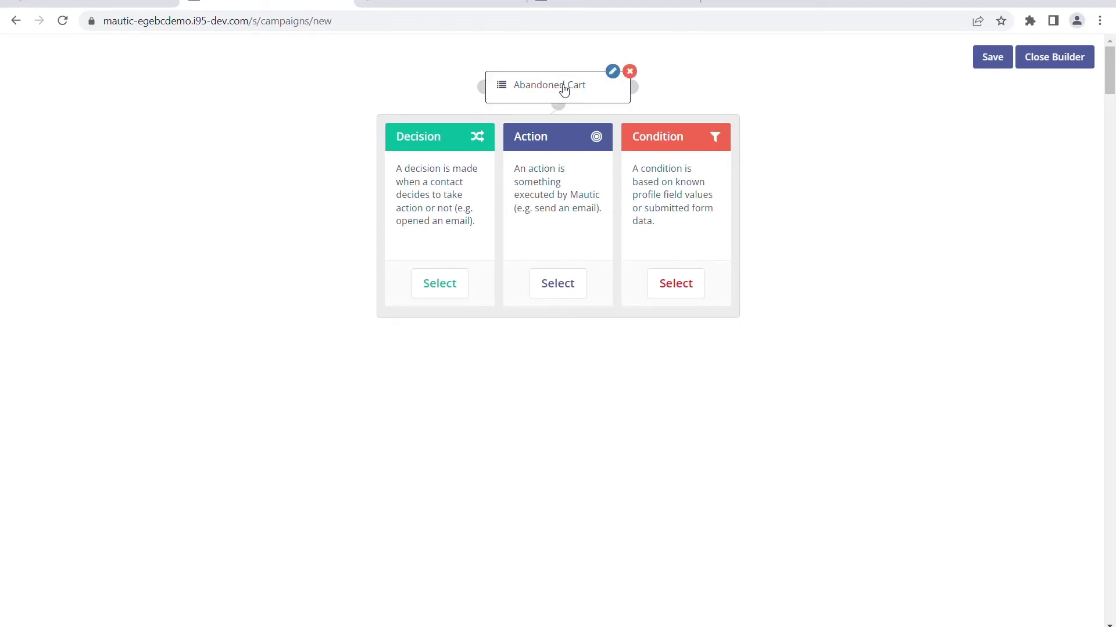
pyautogui.click(439, 289)
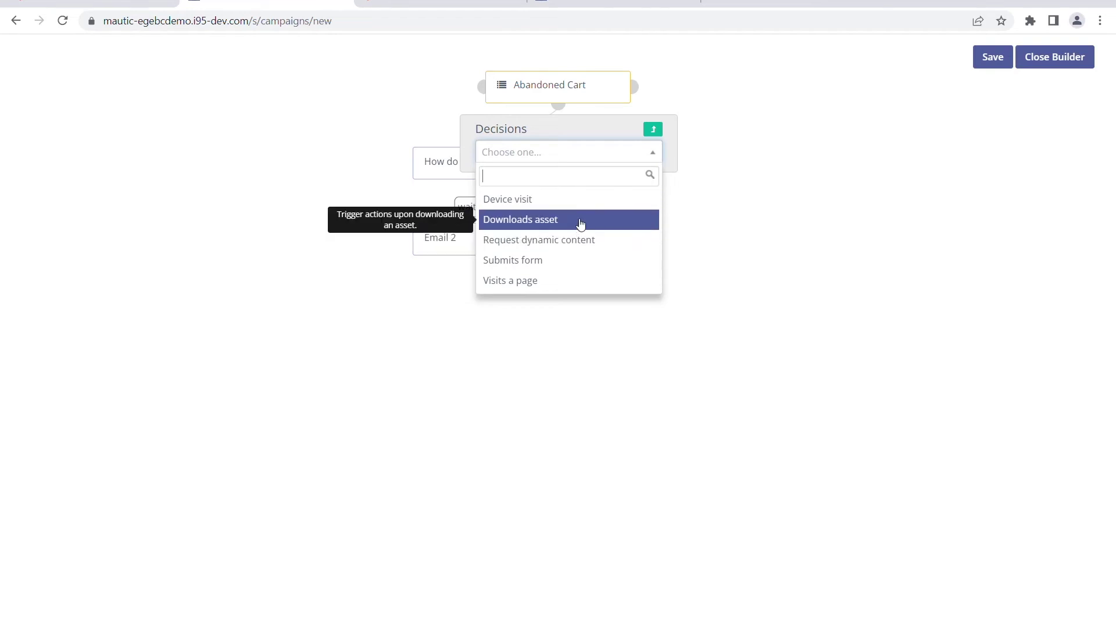
pyautogui.click(779, 232)
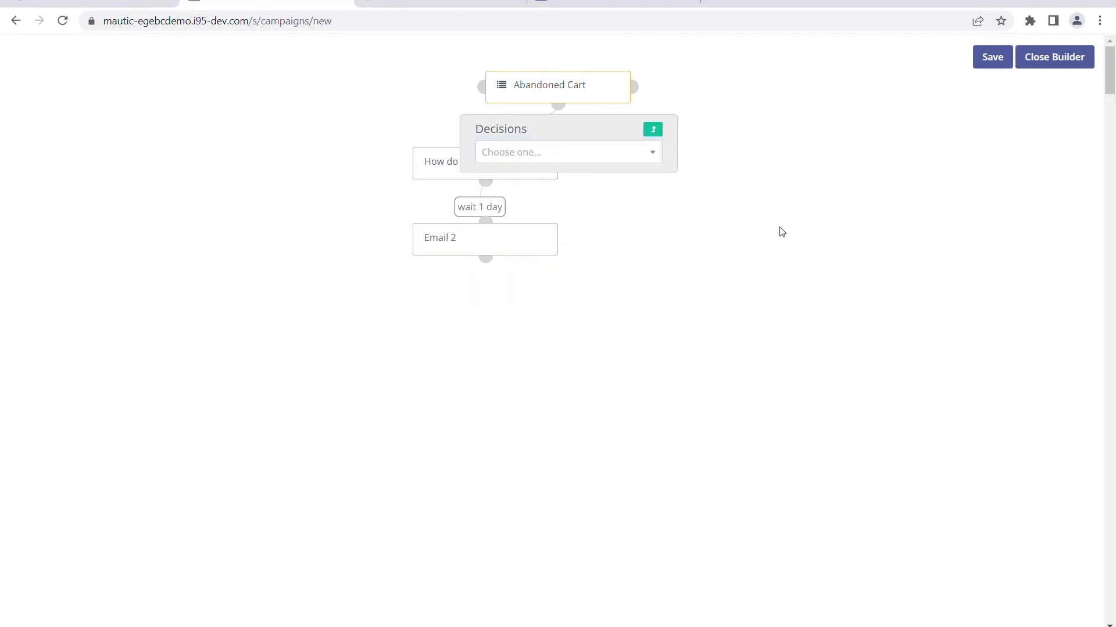
# - Add a Contact segments condition named "segments" below the Abandoned Cart source, executed immediately and checking the Best Customers segment
pyautogui.click(560, 105)
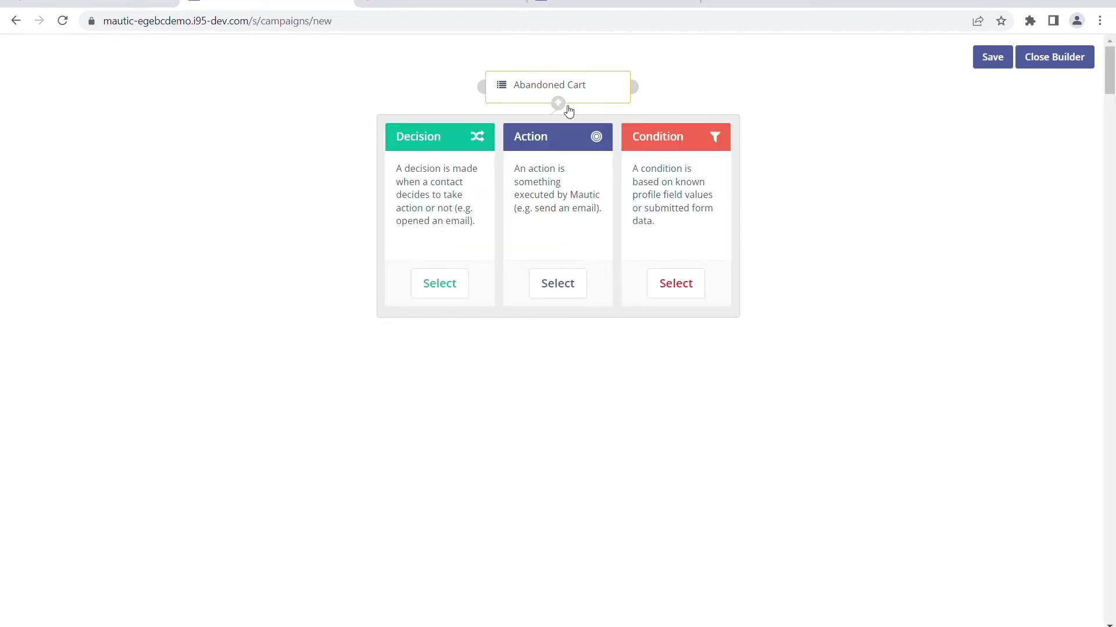
pyautogui.click(686, 283)
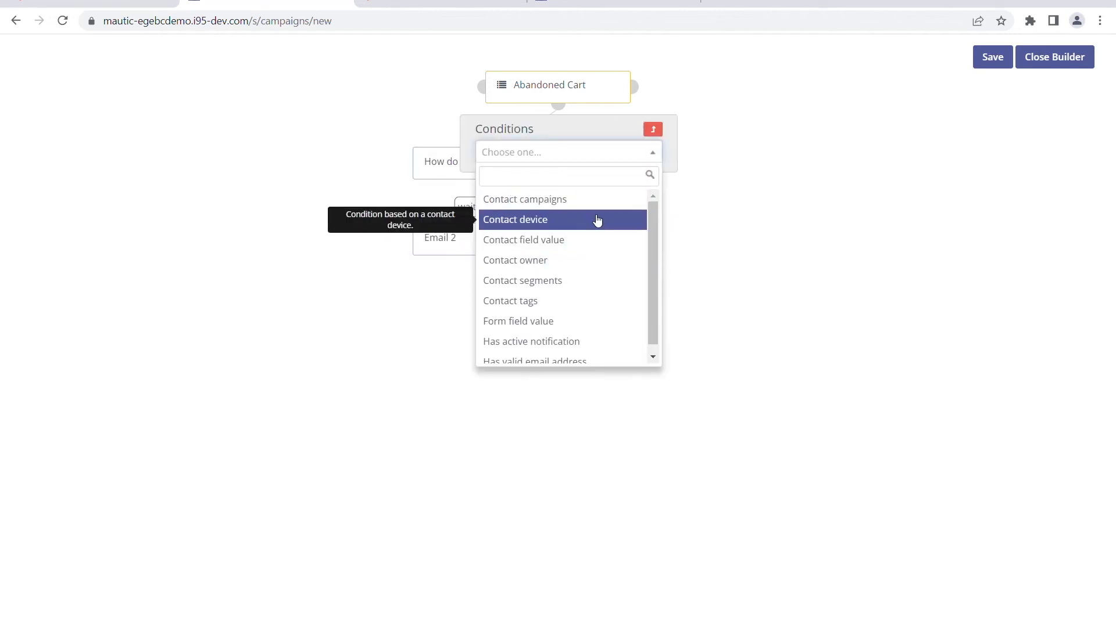
pyautogui.click(609, 288)
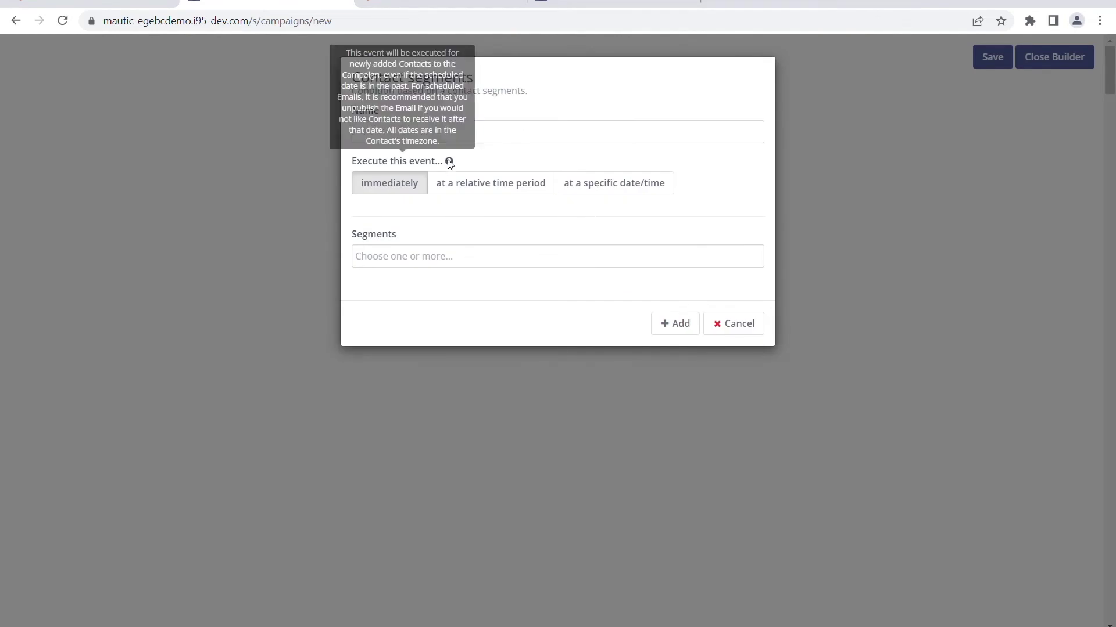
pyautogui.click(458, 139)
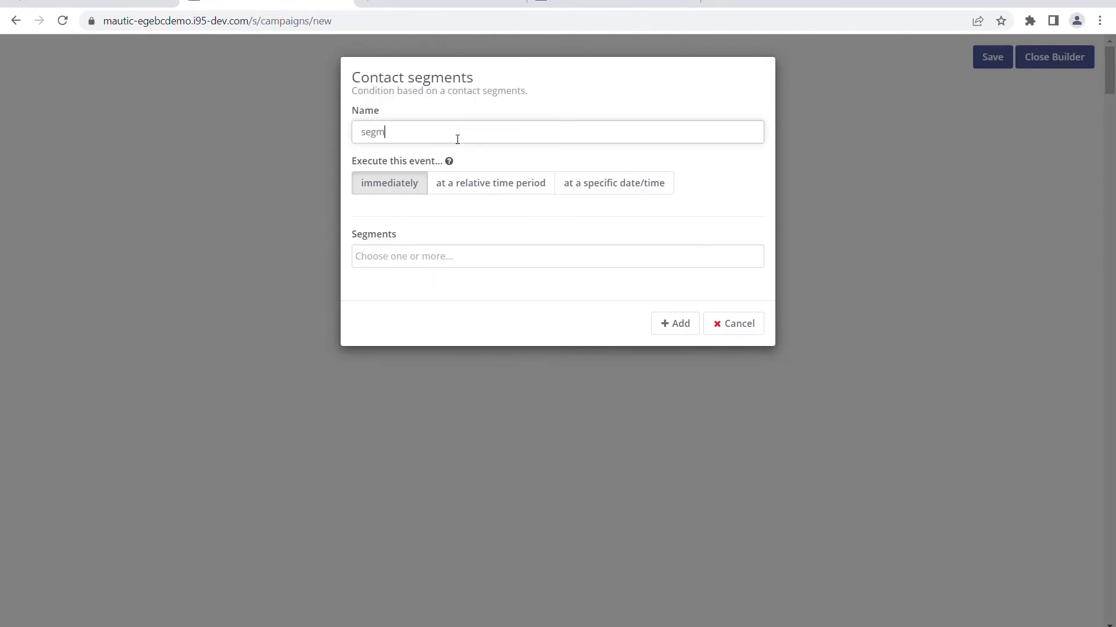
pyautogui.click(482, 262)
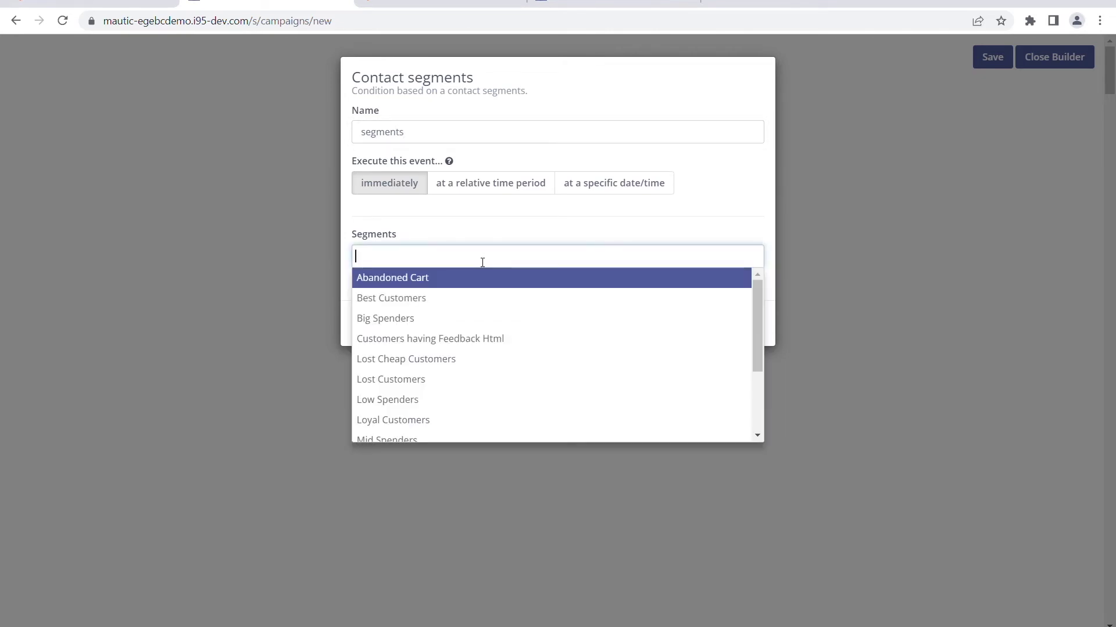
pyautogui.click(466, 298)
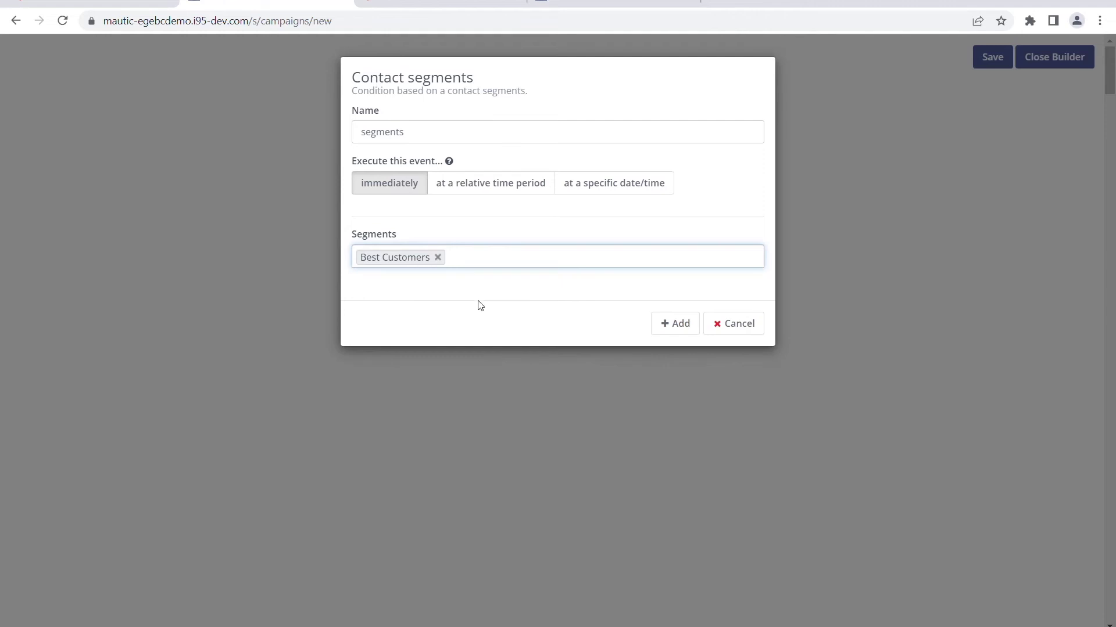
pyautogui.click(678, 329)
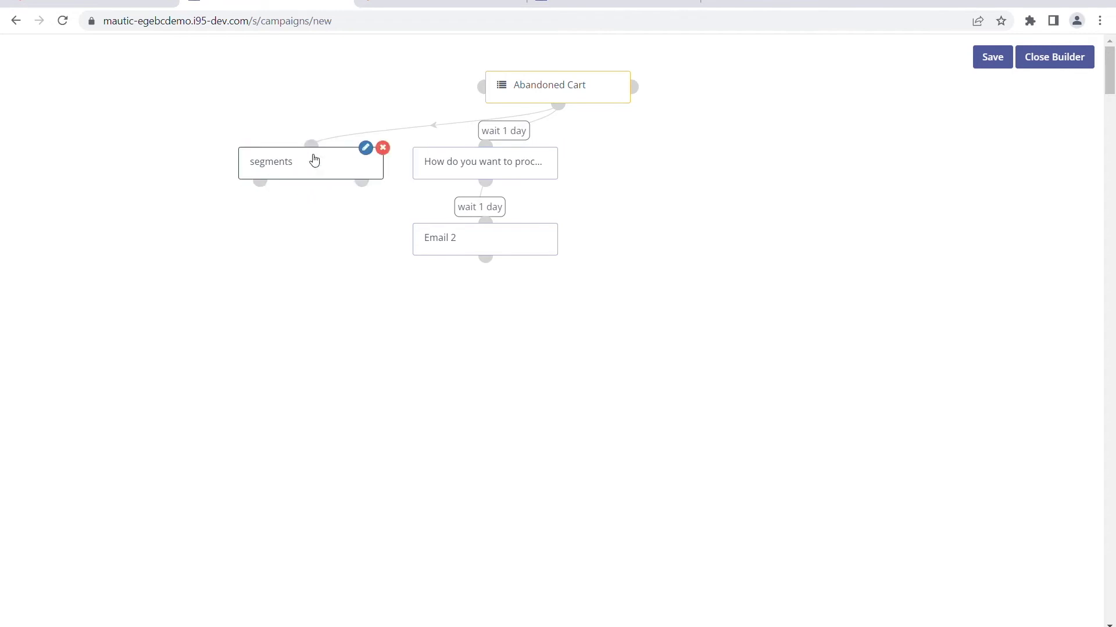
pyautogui.click(366, 148)
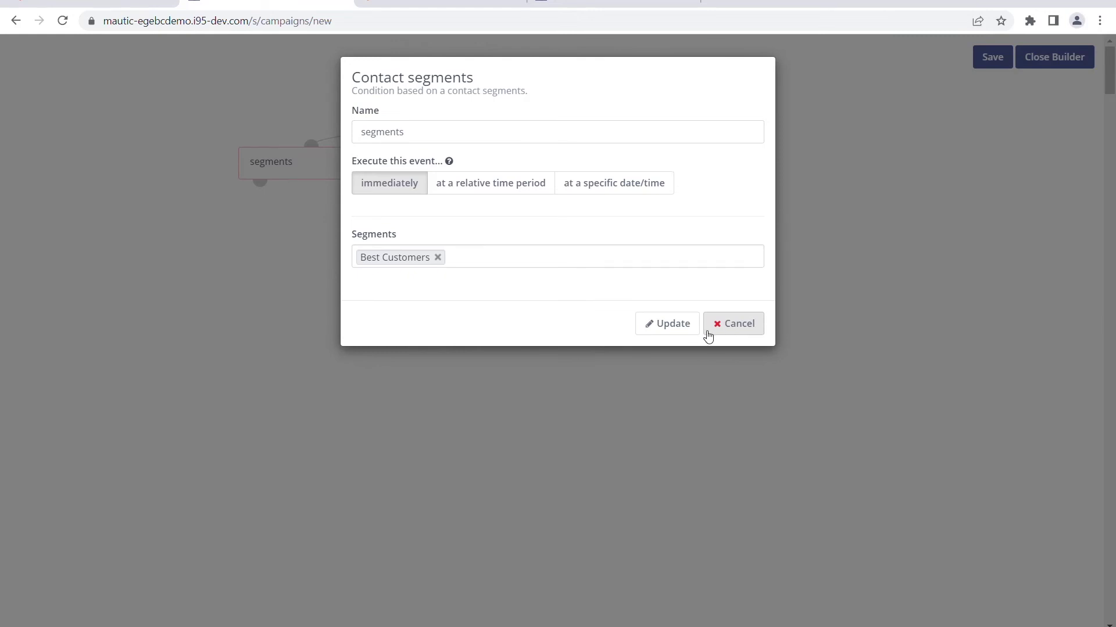
pyautogui.click(668, 324)
pyautogui.click(260, 182)
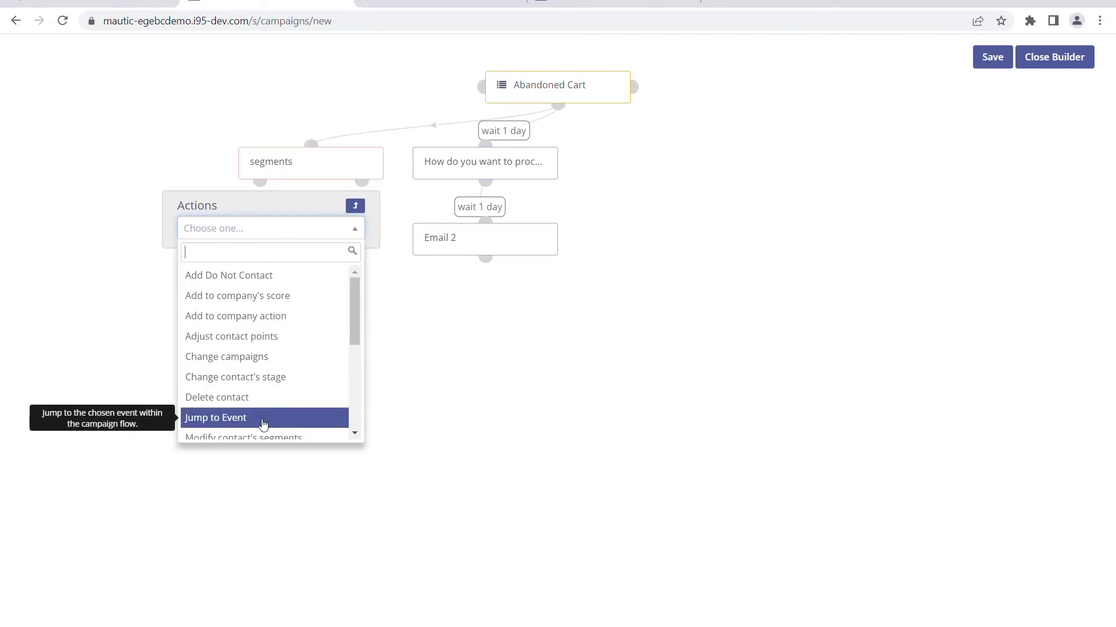
pyautogui.scroll(-2, 262, 421)
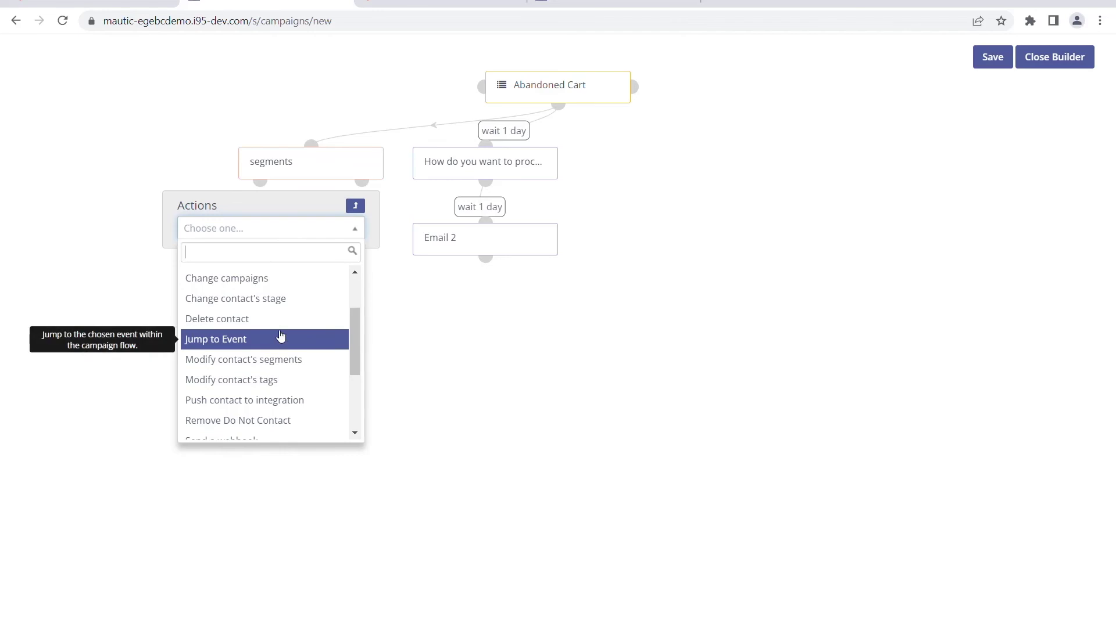
pyautogui.scroll(-1, 282, 333)
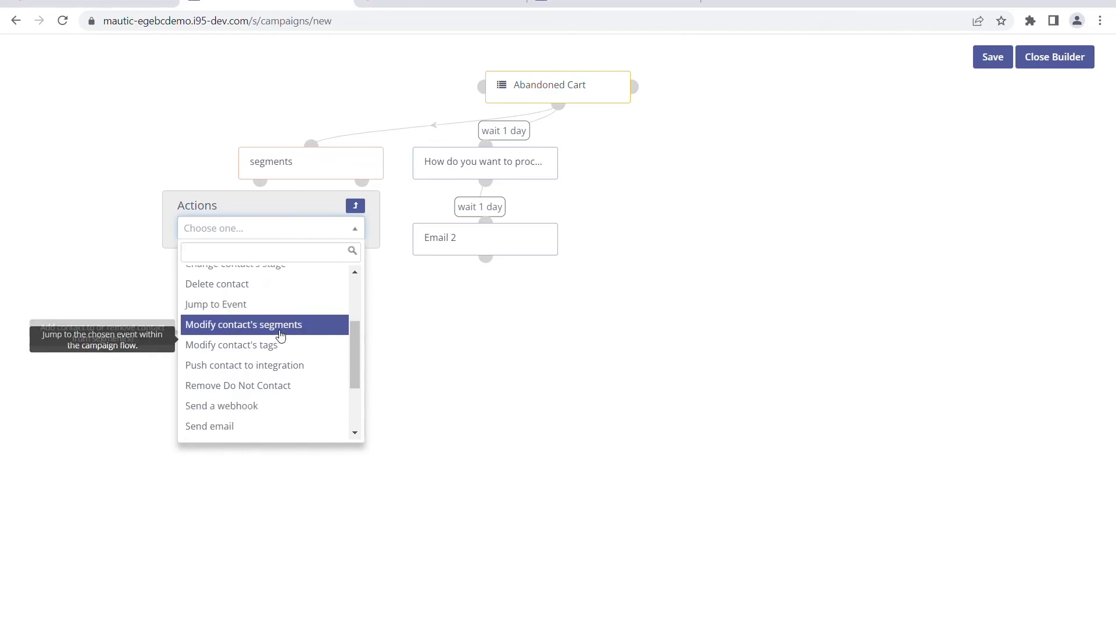
pyautogui.scroll(-3, 284, 425)
pyautogui.click(284, 427)
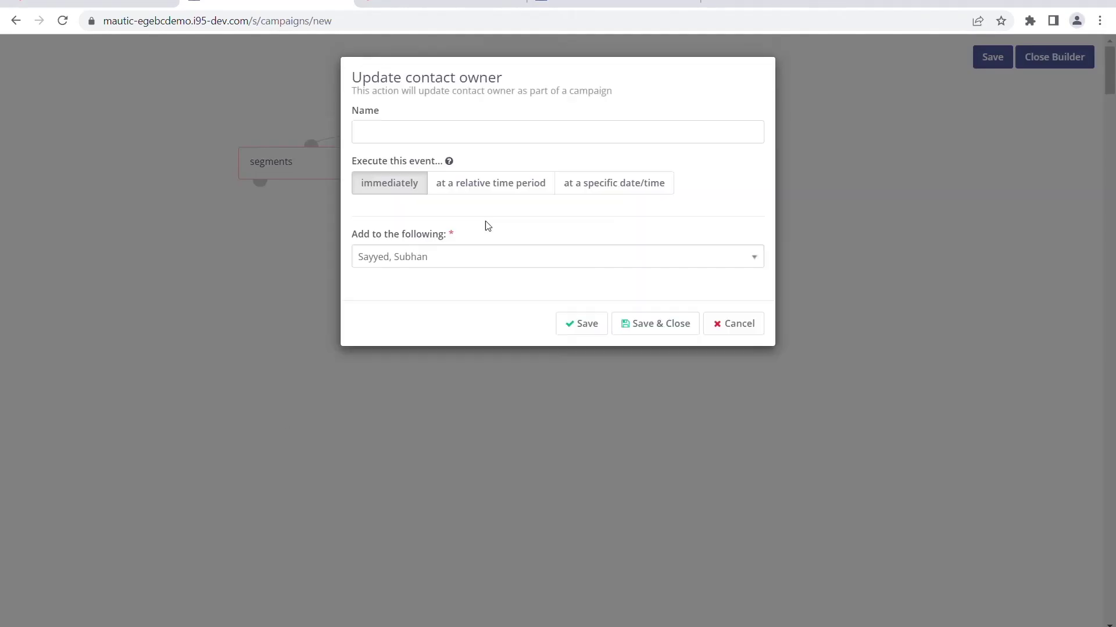
pyautogui.click(666, 442)
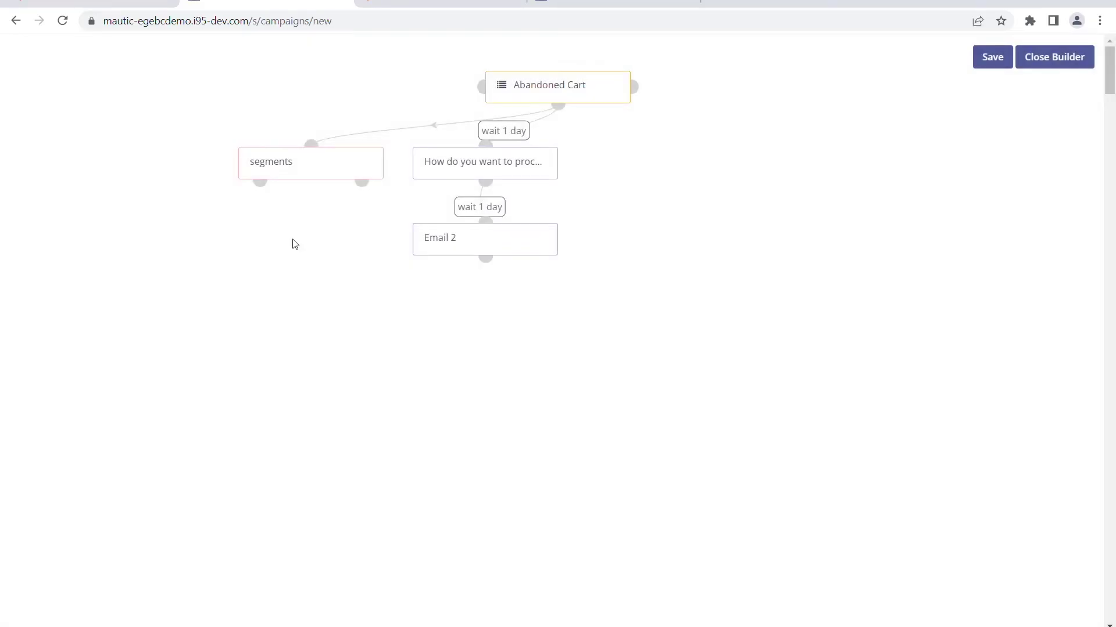
pyautogui.click(362, 180)
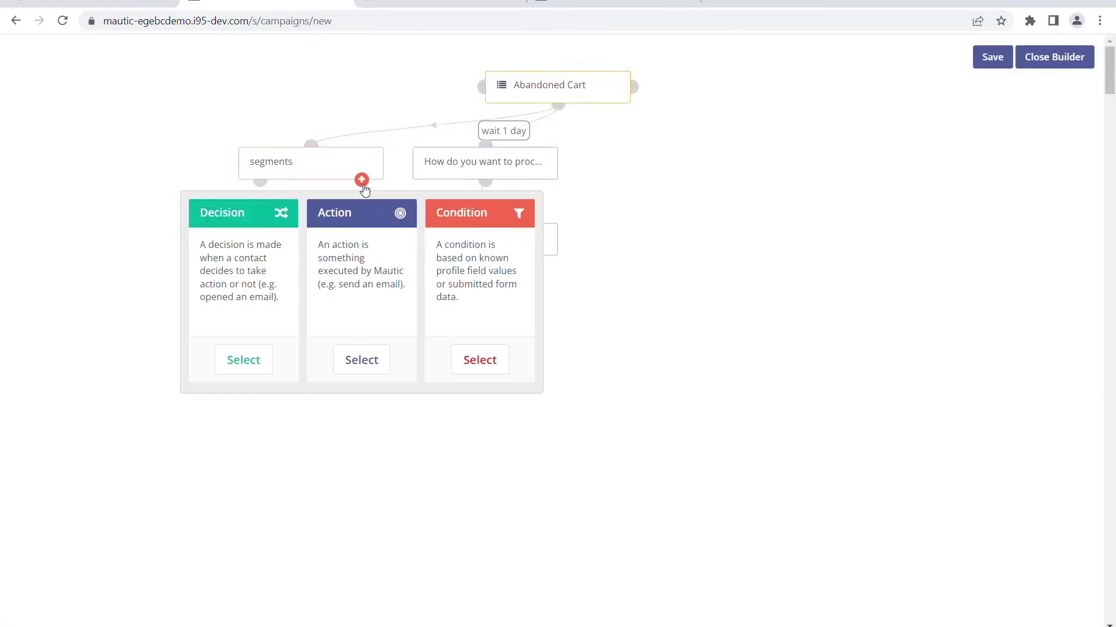
# - Start a Send email action on the yes branch of the "segments" condition
pyautogui.click(260, 181)
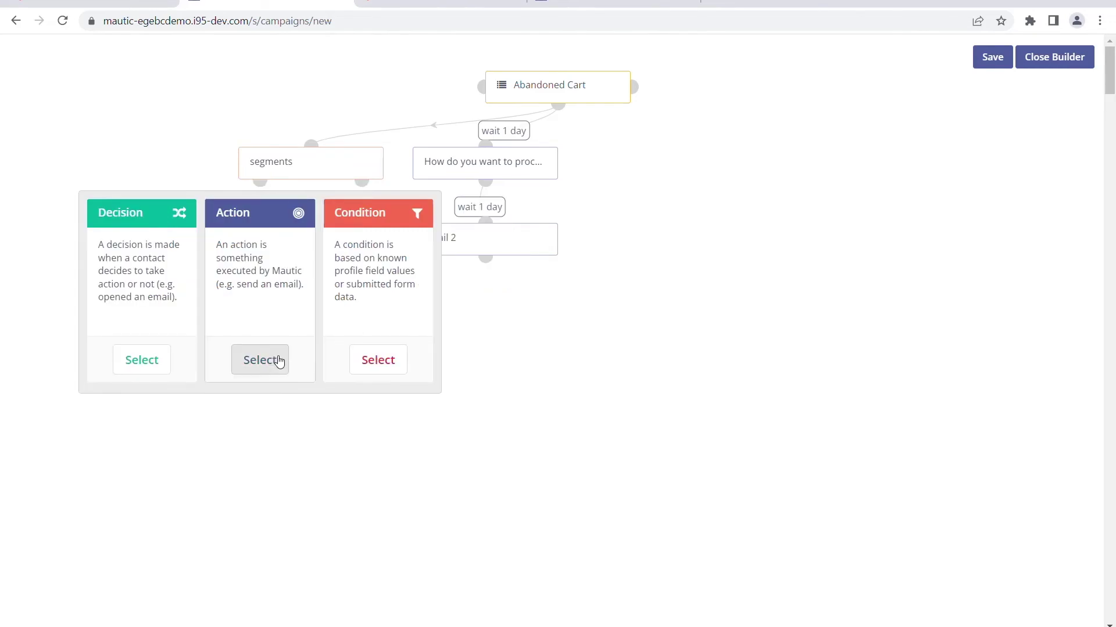
pyautogui.click(261, 360)
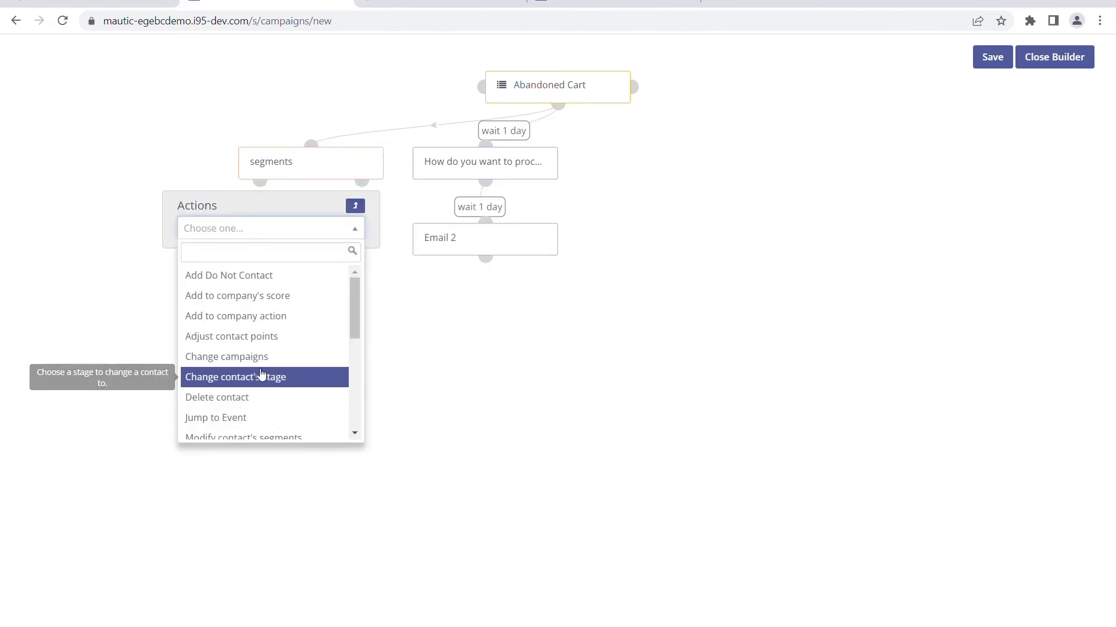
pyautogui.scroll(-3, 261, 373)
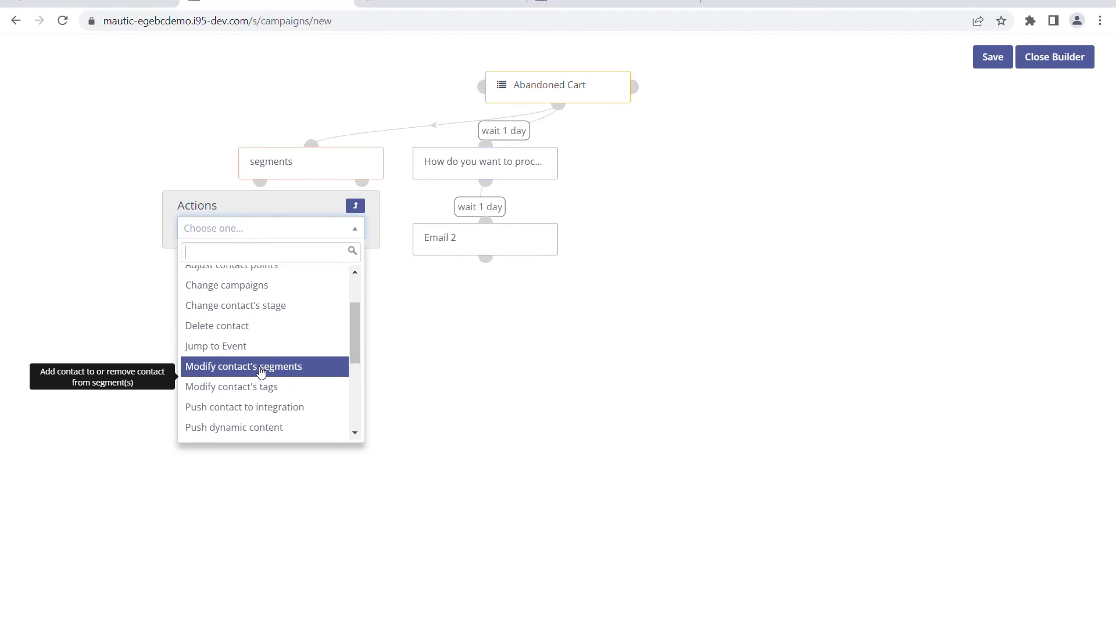
pyautogui.scroll(-1, 261, 373)
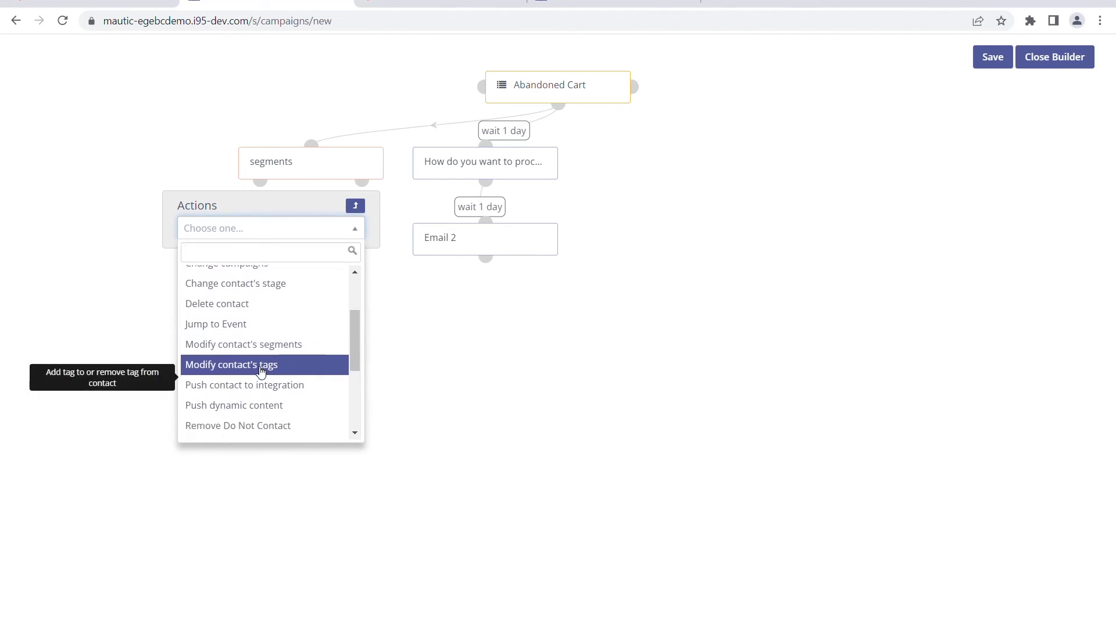
pyautogui.scroll(-6, 261, 373)
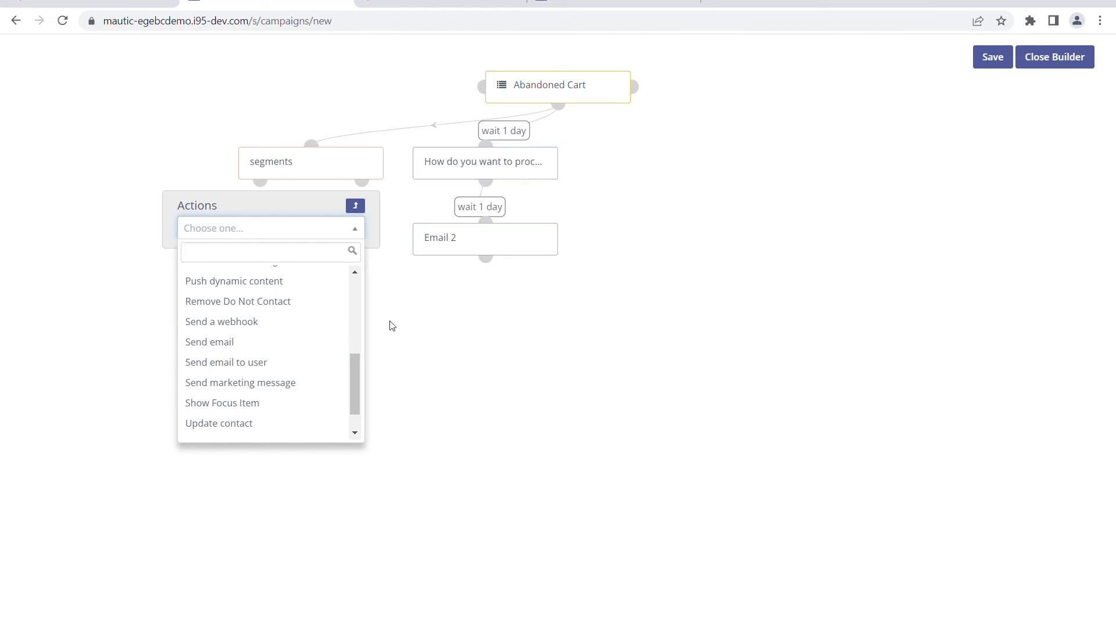
pyautogui.click(263, 343)
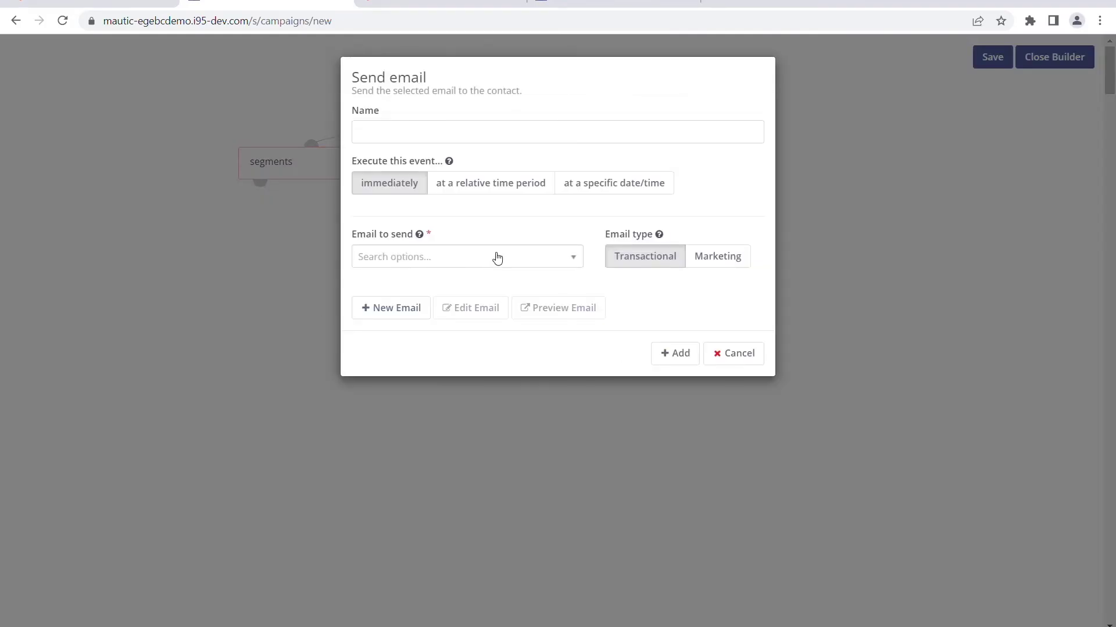
# - Name the action "you are most welcome", schedule it after a relative period of 3 days, and add it with Best customers as the email to send
pyautogui.click(436, 133)
pyautogui.write('you are most')
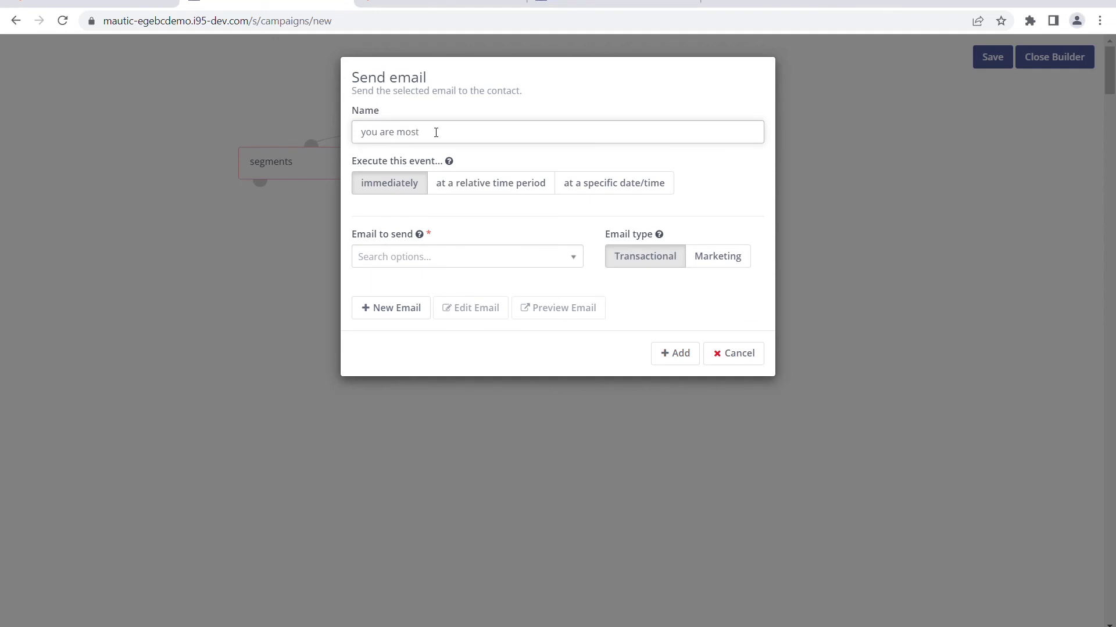
pyautogui.write(' welcome')
pyautogui.click(570, 256)
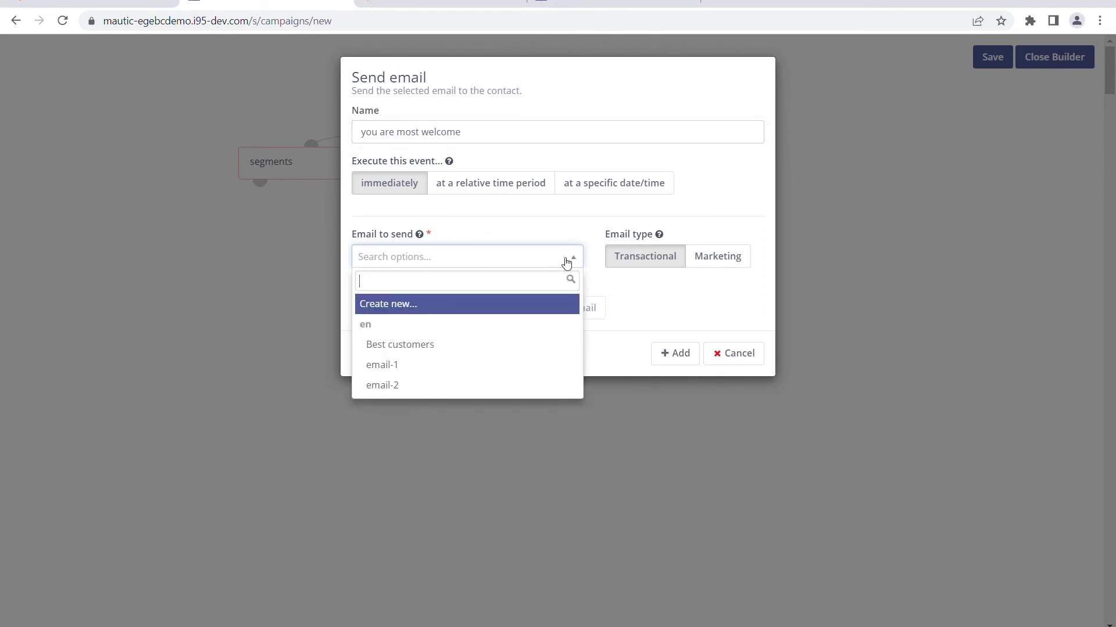
pyautogui.click(481, 351)
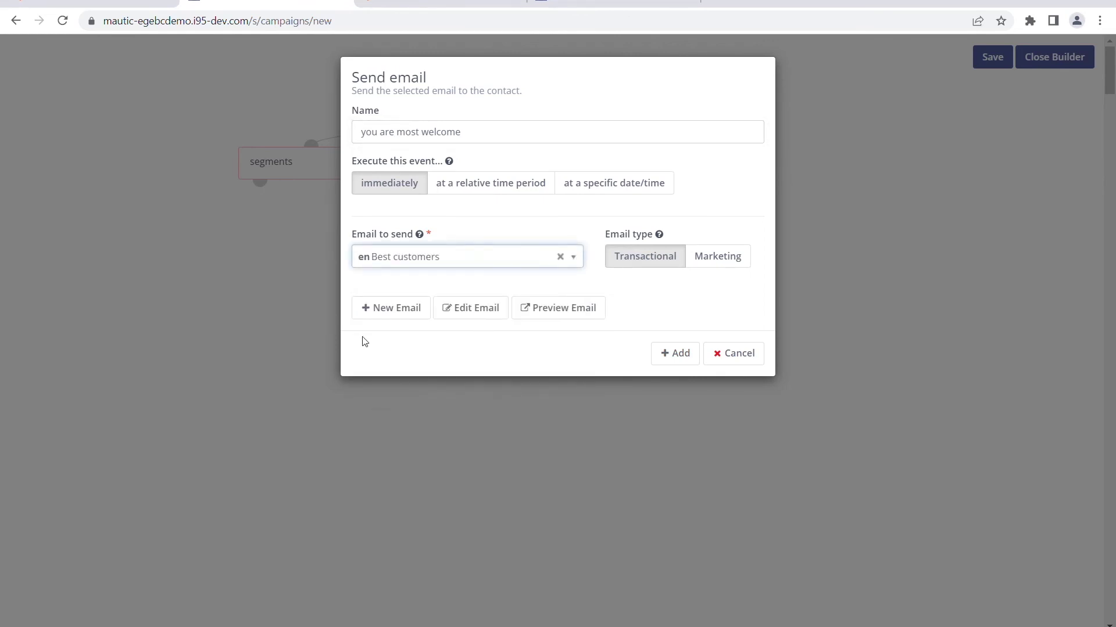
pyautogui.click(481, 183)
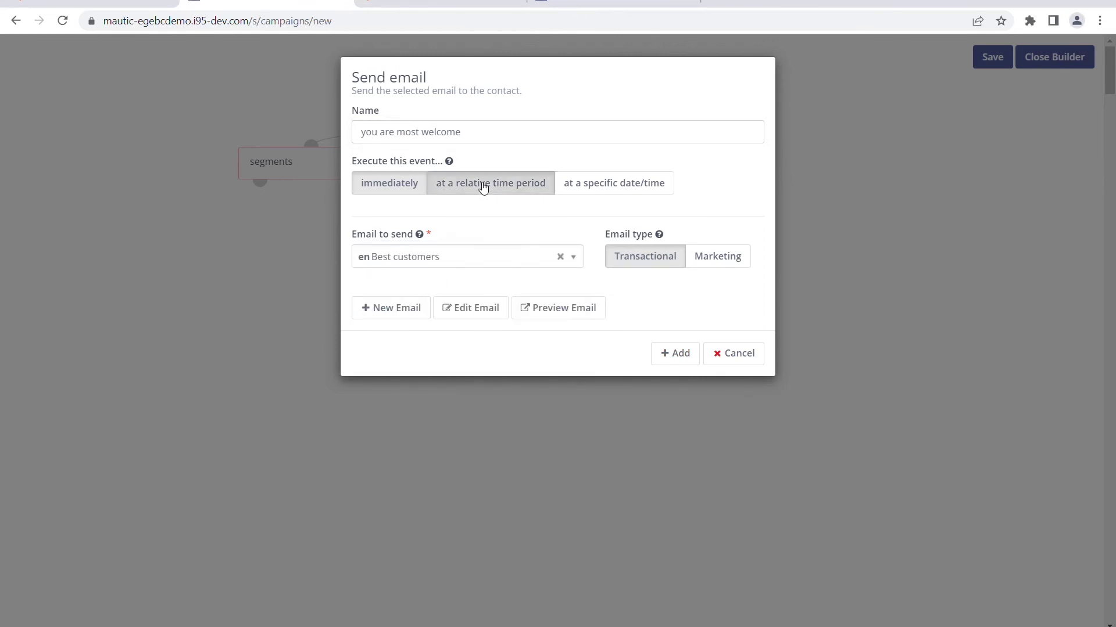
pyautogui.click(432, 229)
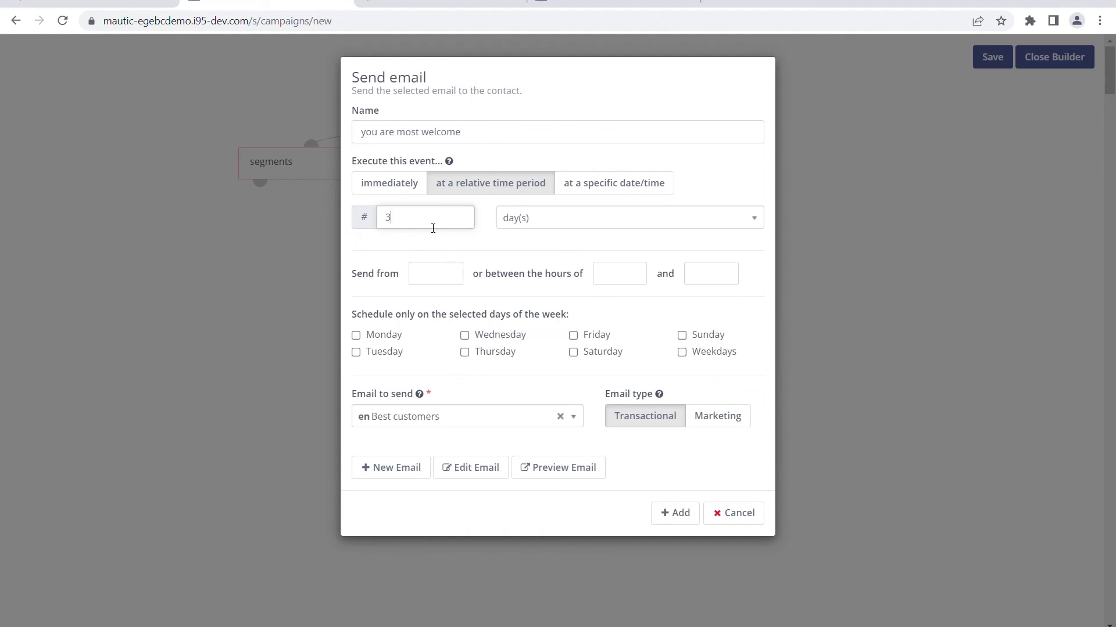
pyautogui.click(684, 483)
pyautogui.click(672, 516)
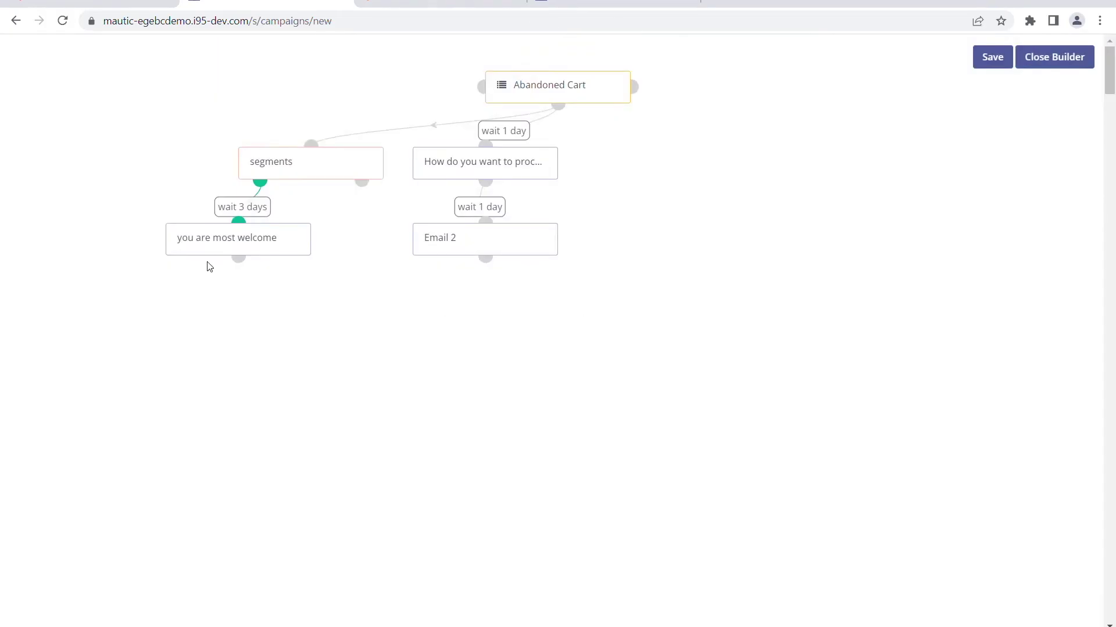
# - Save the campaign flow, then set the Abandand Carts campaign as published and save it out of the editor
pyautogui.click(238, 258)
pyautogui.click(570, 413)
pyautogui.click(997, 56)
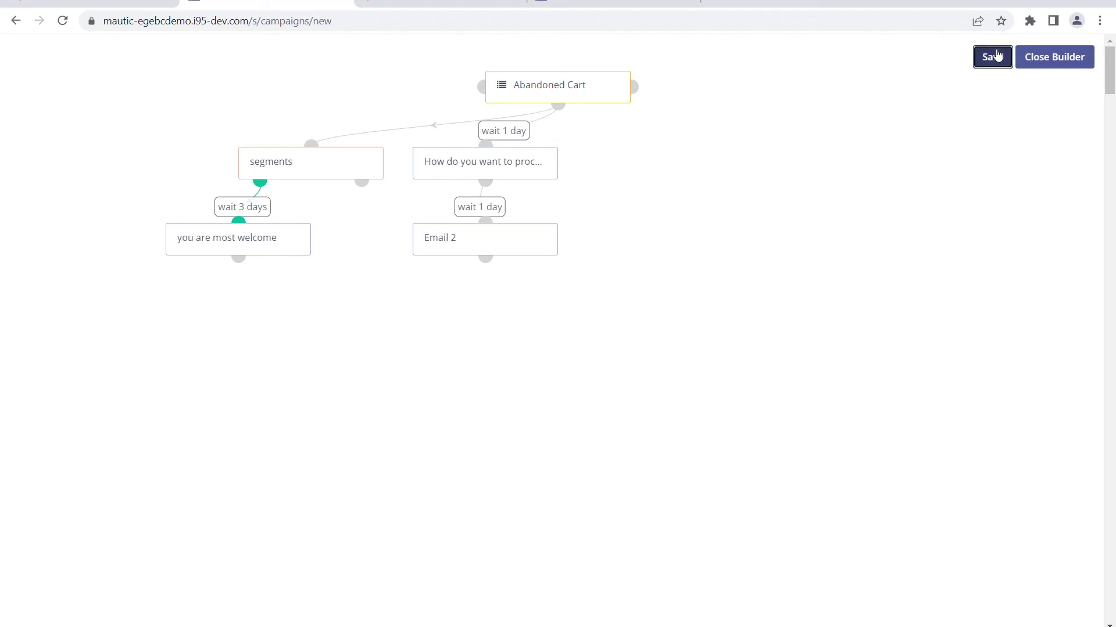
pyautogui.click(1036, 54)
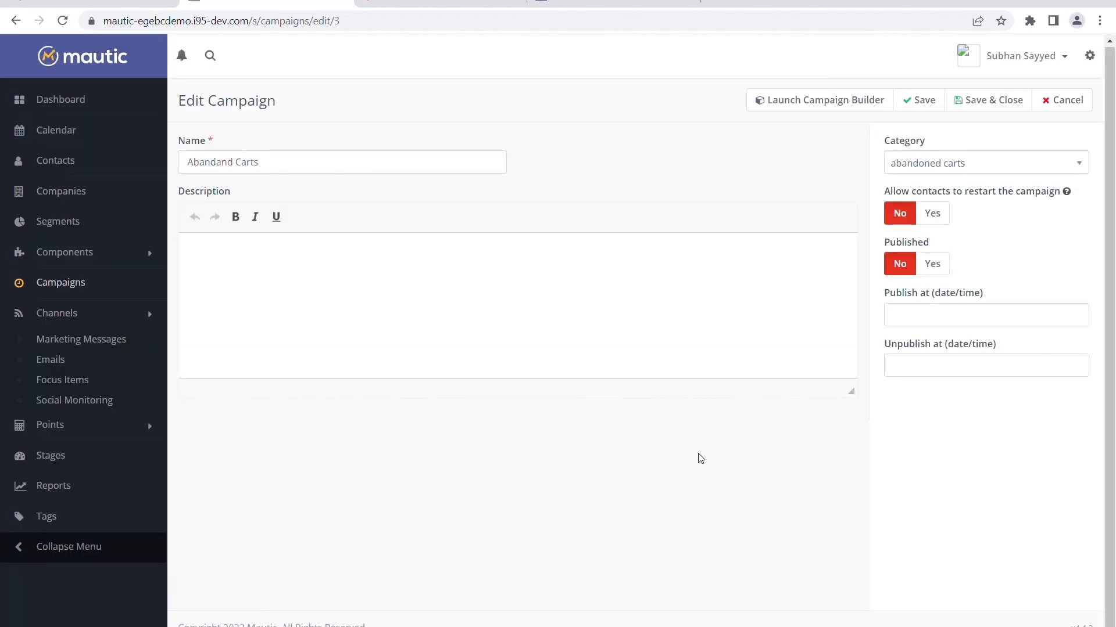
pyautogui.click(930, 267)
pyautogui.click(992, 110)
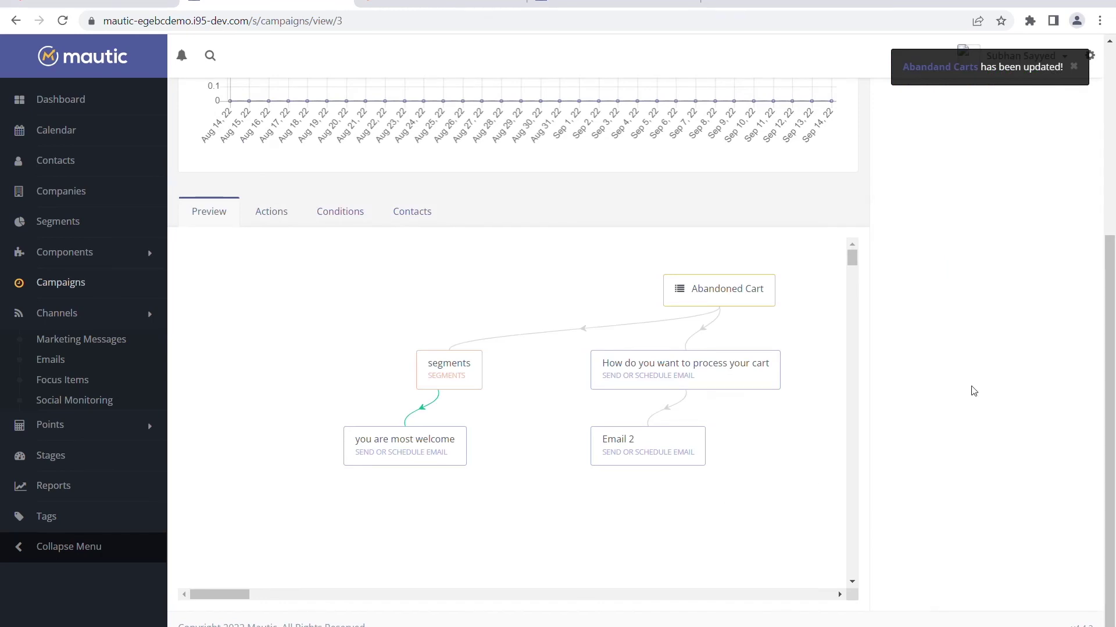
# - Review the Abandand Carts campaign's flow preview, and examine the statistics of its actions and conditions
pyautogui.scroll(2, 978, 427)
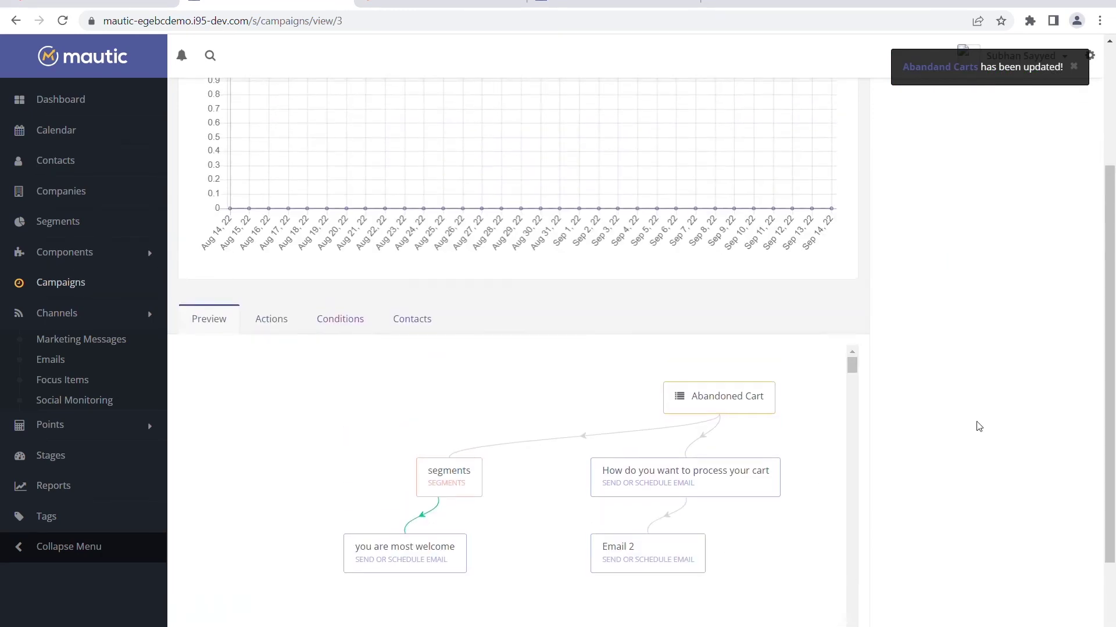
pyautogui.scroll(-1, 506, 441)
pyautogui.scroll(1, 581, 476)
pyautogui.scroll(-1, 909, 422)
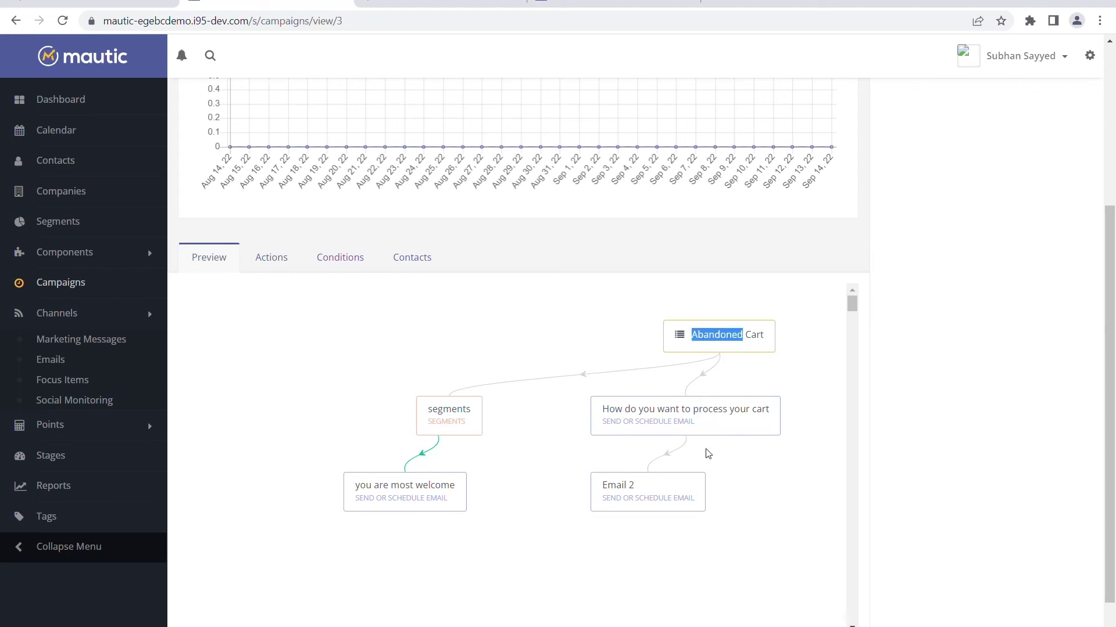
pyautogui.click(436, 419)
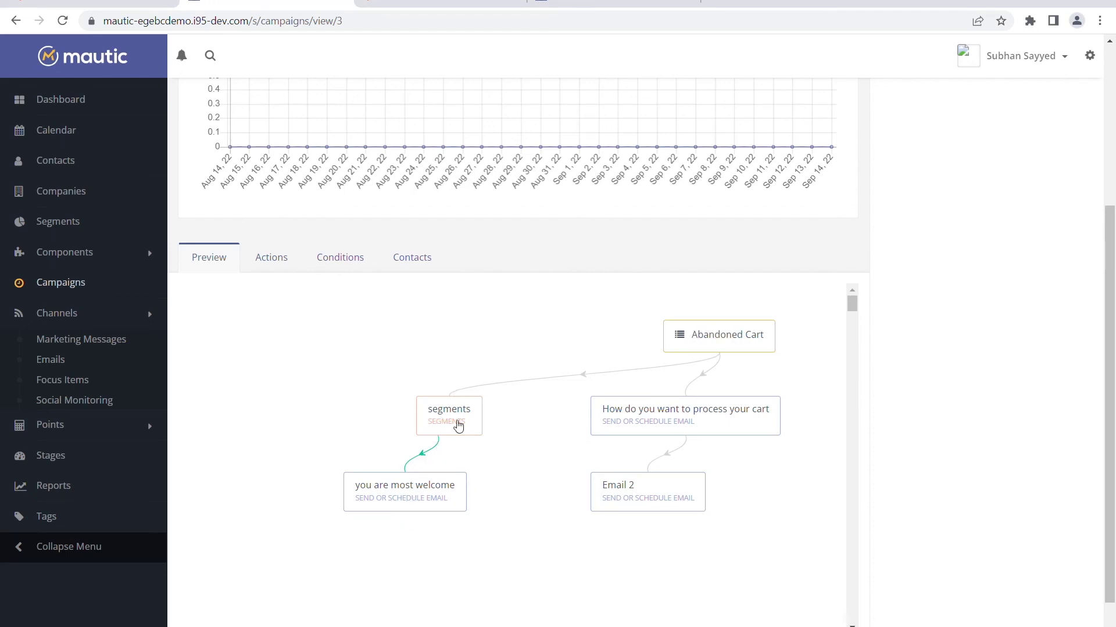
pyautogui.click(271, 257)
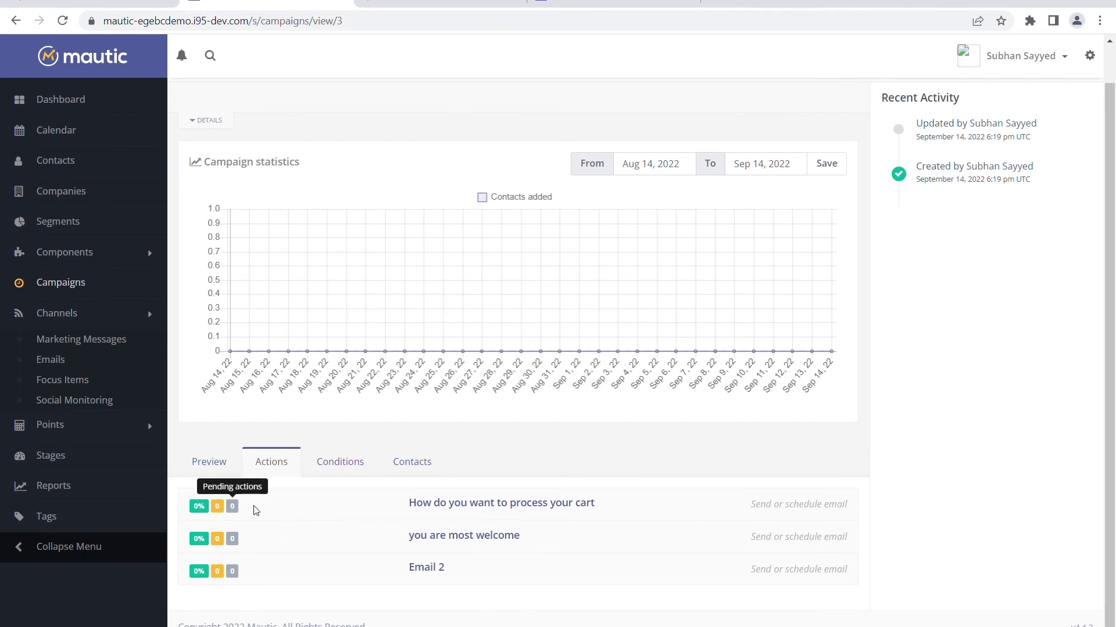
pyautogui.click(353, 465)
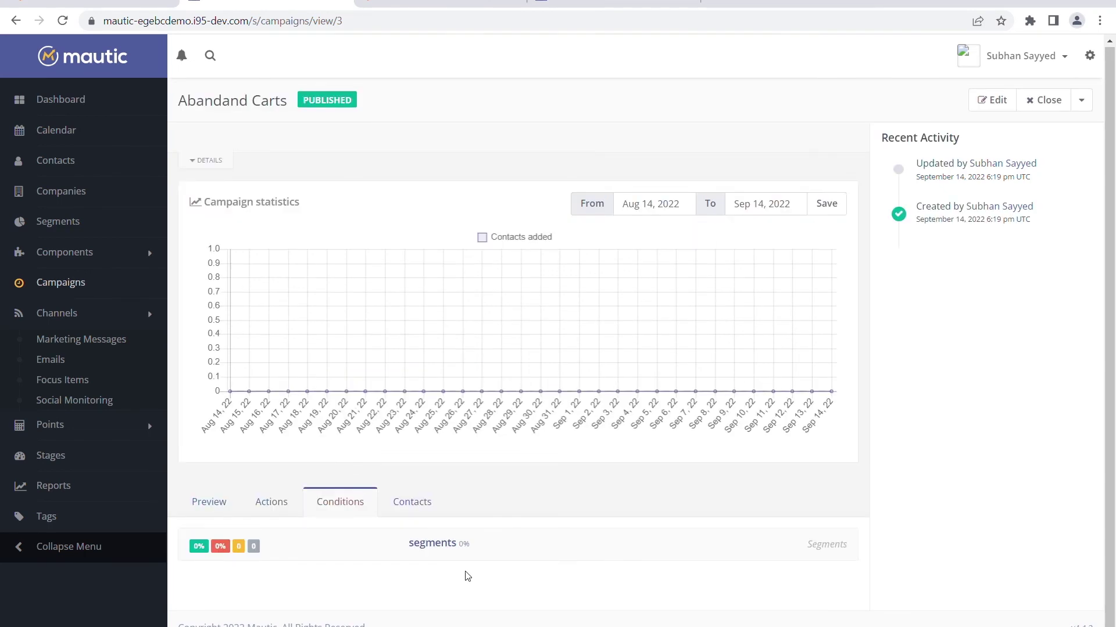
# - Open the list of emails and check the sent statistics of email-2
pyautogui.click(65, 365)
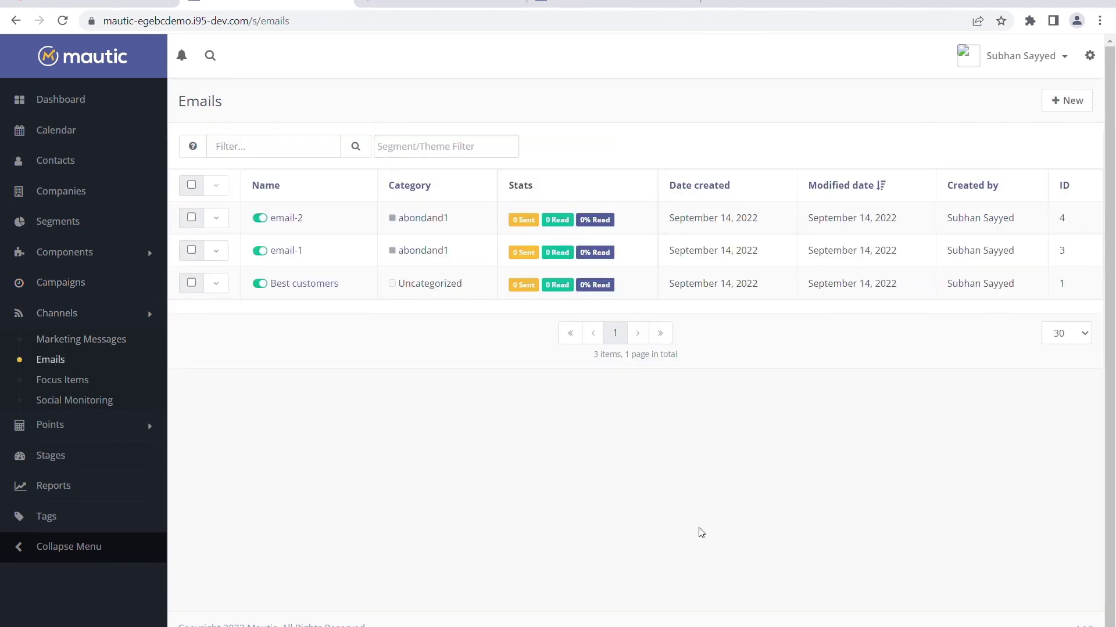
pyautogui.moveTo(534, 225)
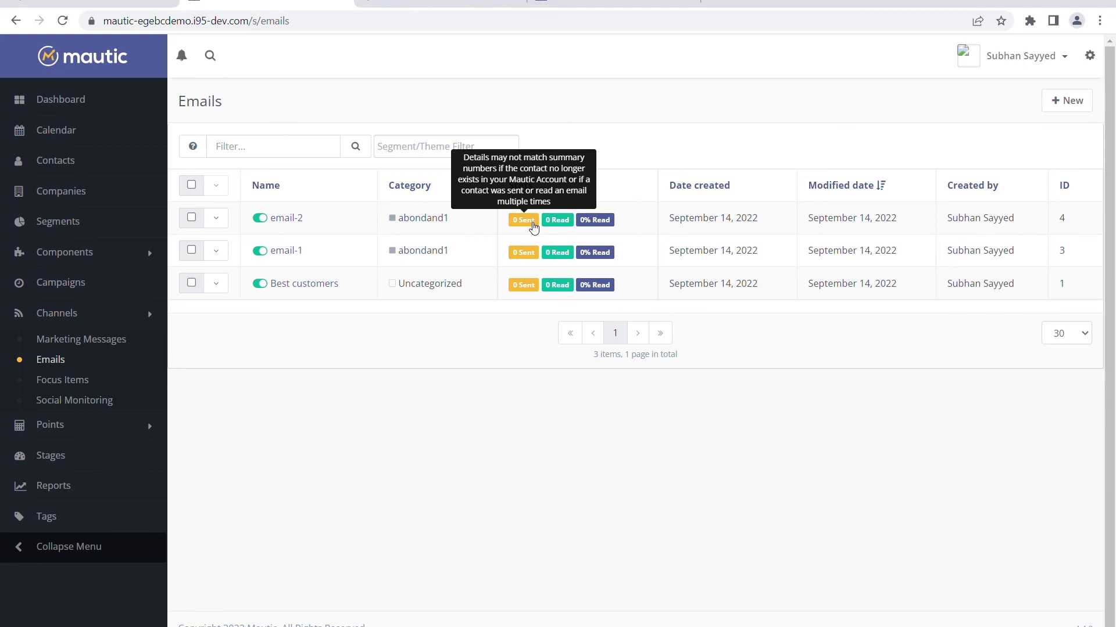